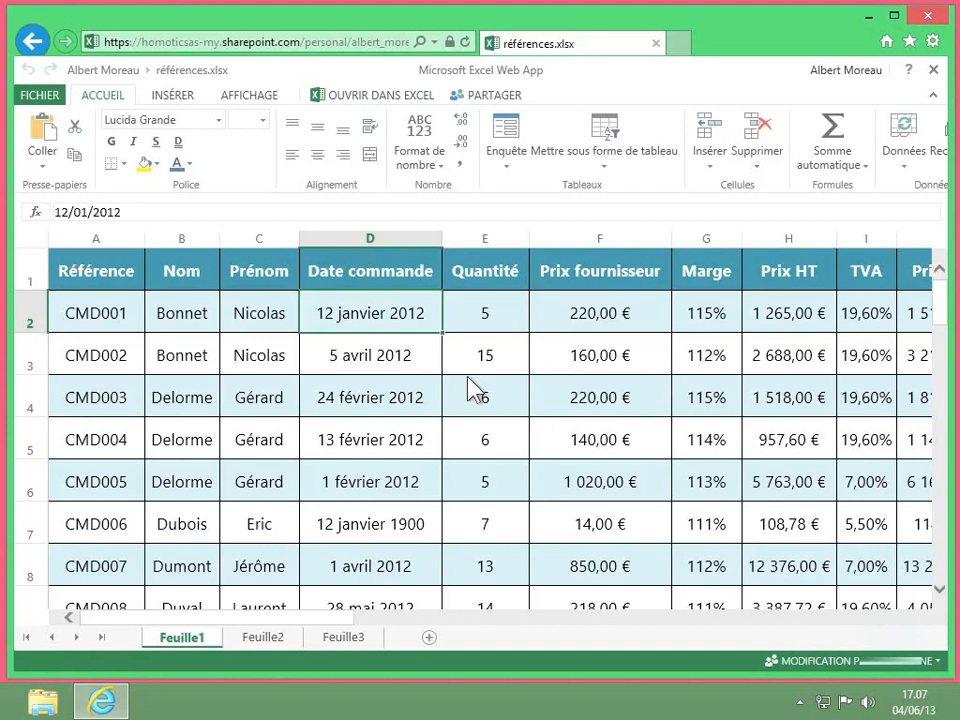
{"action": "left_click", "coordinate": [468, 378]}
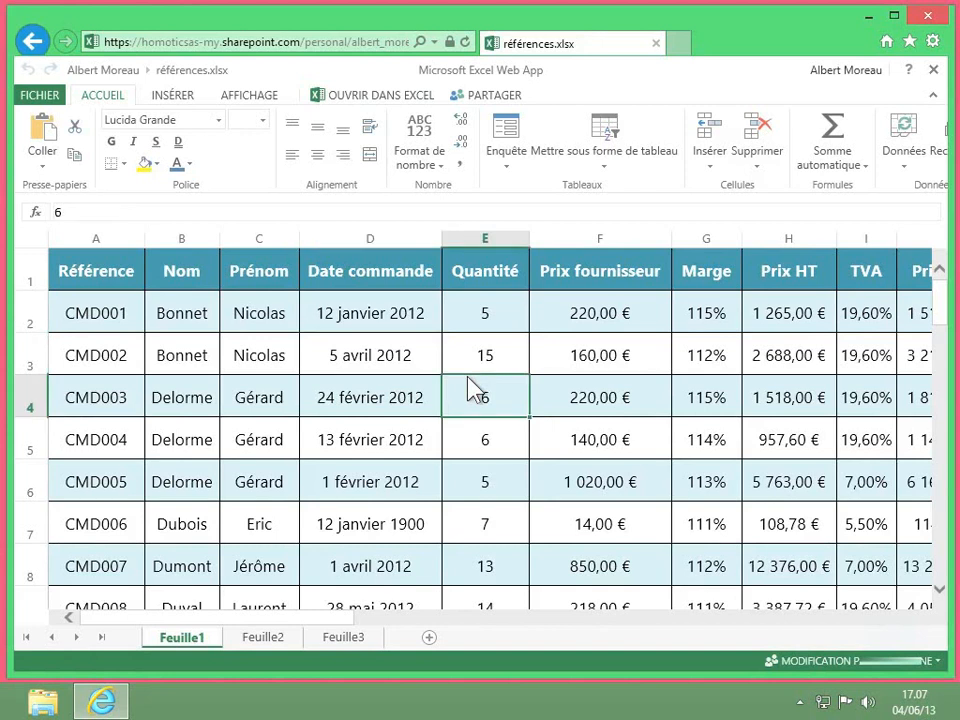
{"action": "scroll", "coordinate": [606, 399], "scroll_direction": "right", "scroll_amount": 4}
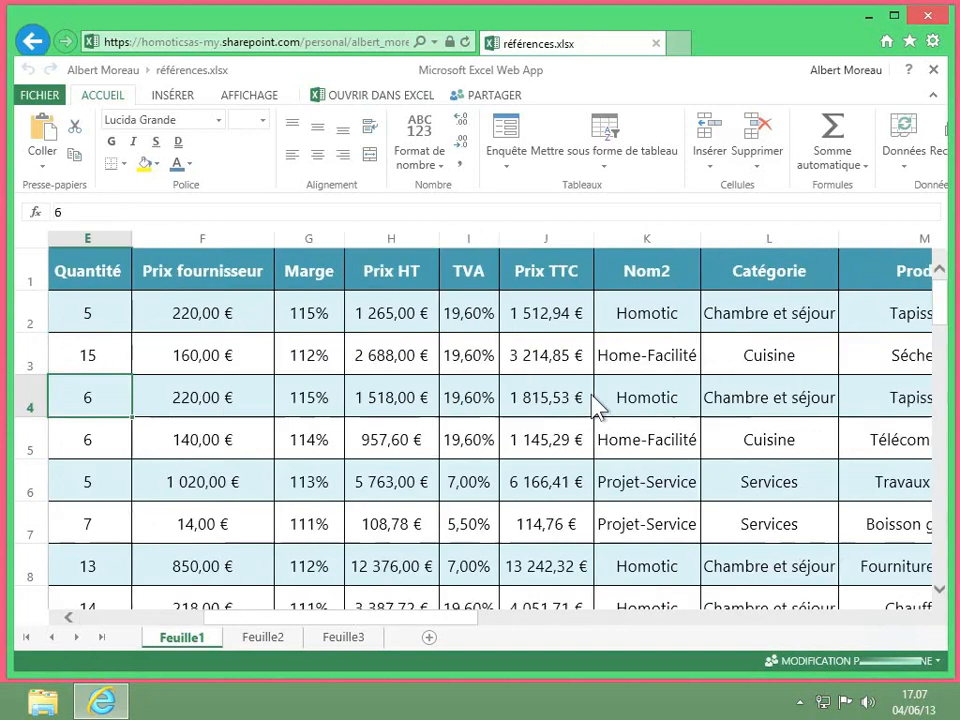
{"action": "left_click", "coordinate": [590, 398]}
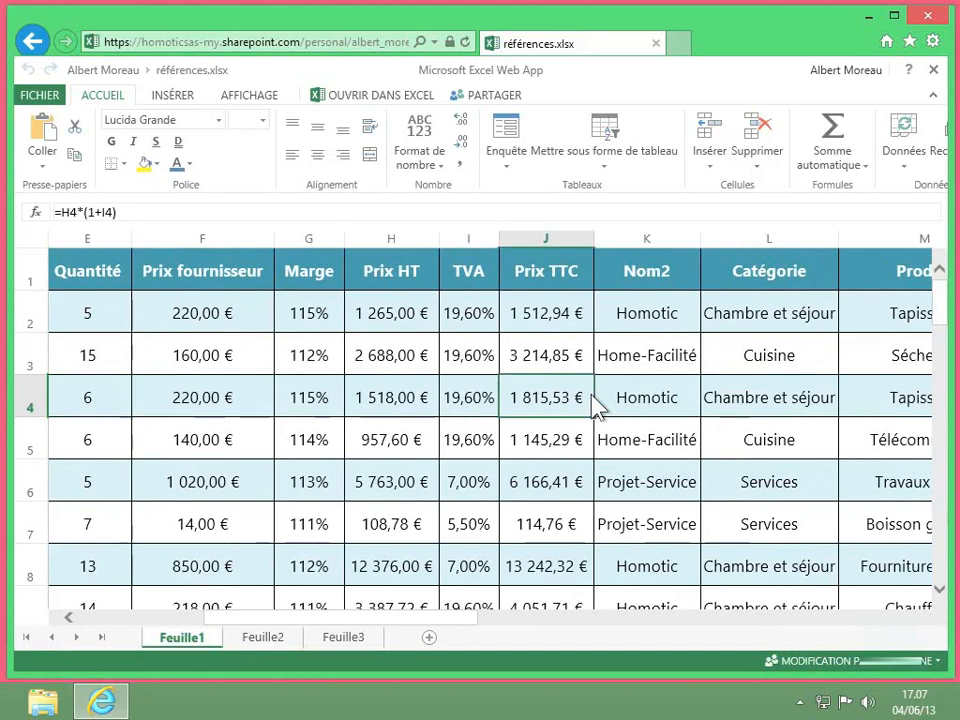
{"action": "scroll", "coordinate": [596, 405], "scroll_direction": "left", "scroll_amount": 4}
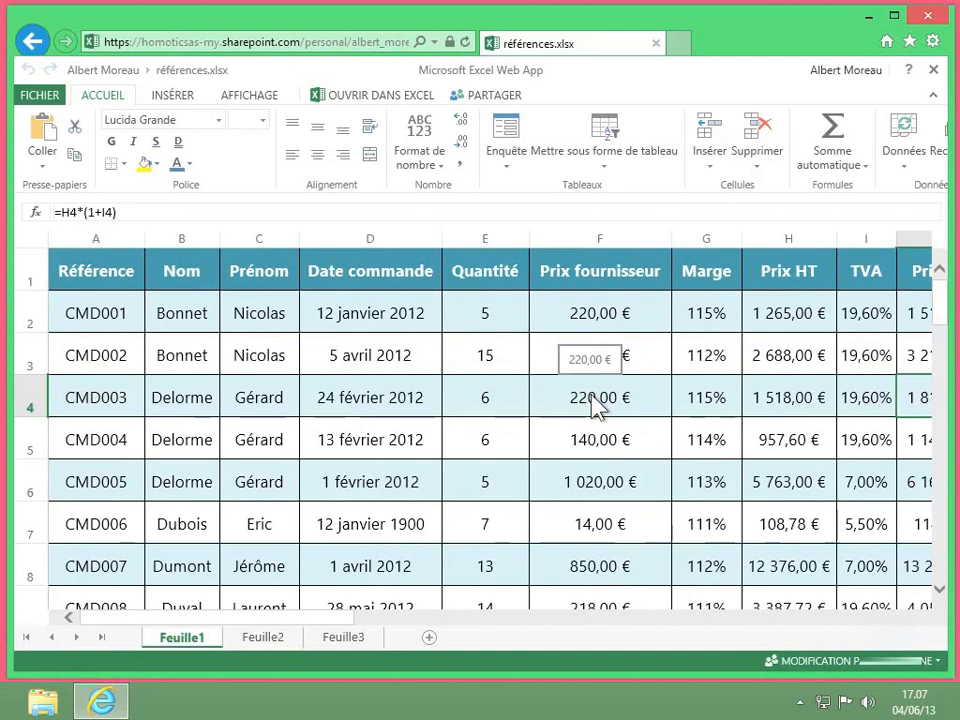
{"action": "left_click", "coordinate": [597, 405]}
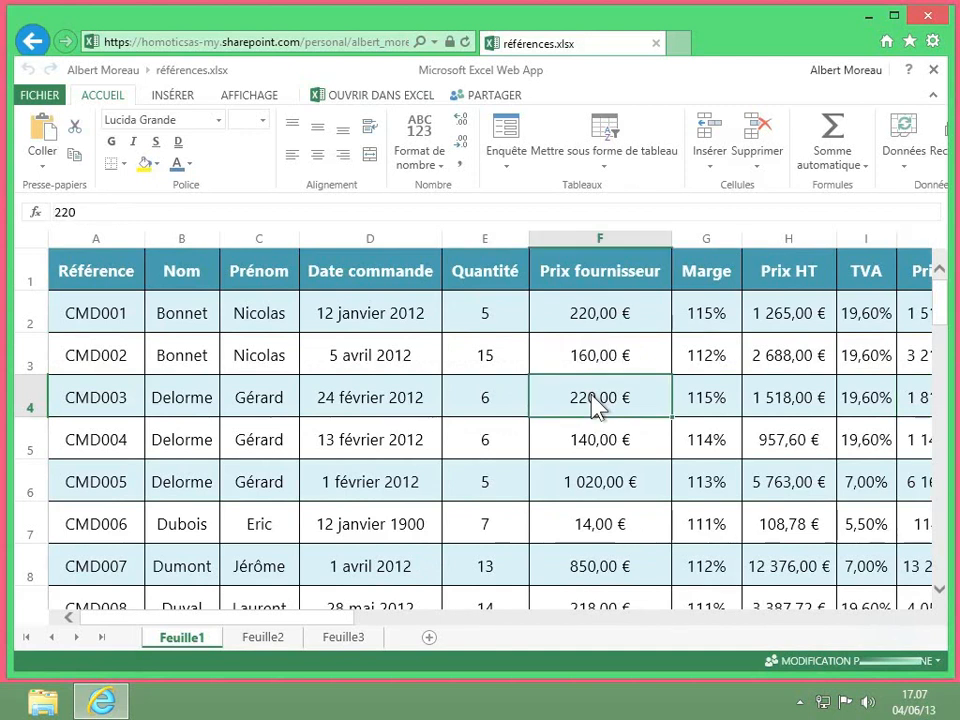
Step: Format the whole order list, A1:M27, as a table that includes headers
{"action": "left_click", "coordinate": [118, 283]}
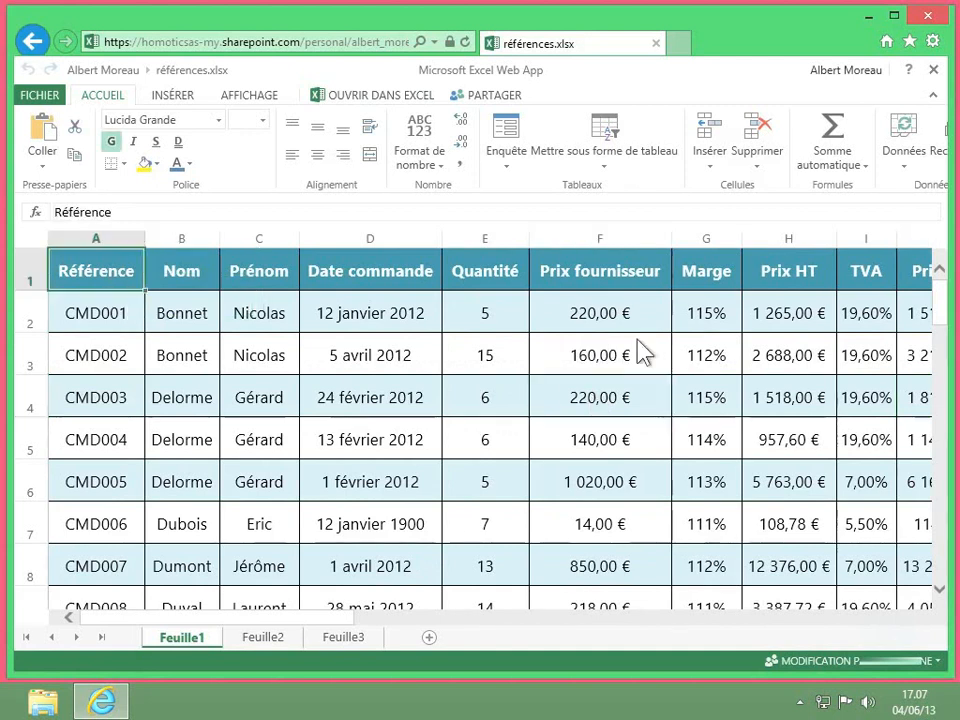
{"action": "scroll", "coordinate": [640, 352], "scroll_direction": "down", "scroll_amount": 6}
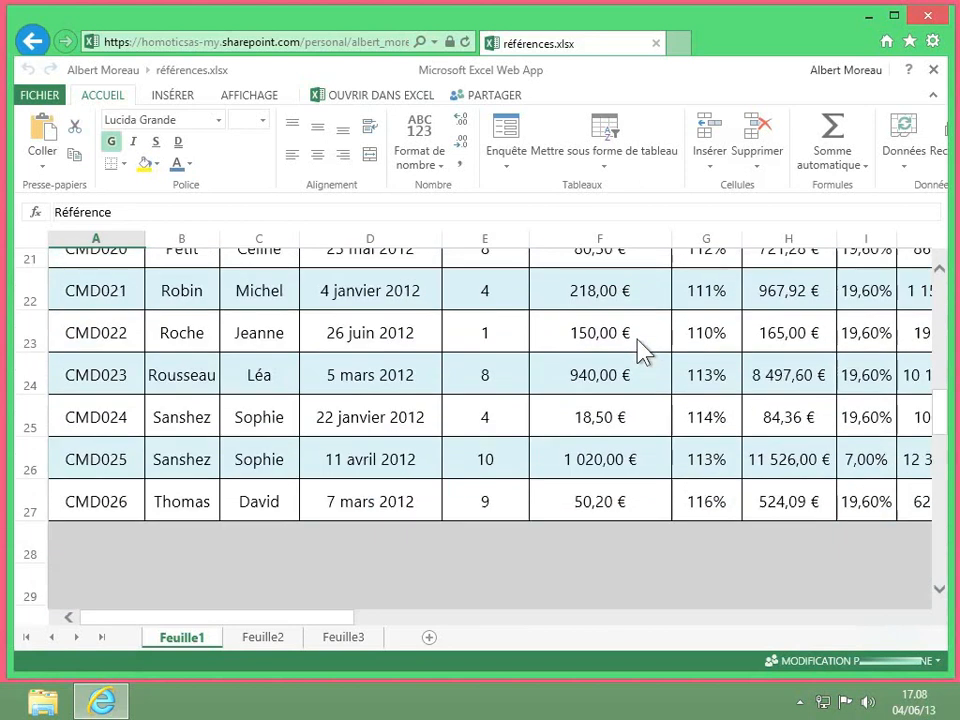
{"action": "scroll", "coordinate": [640, 352], "scroll_direction": "right", "scroll_amount": 5}
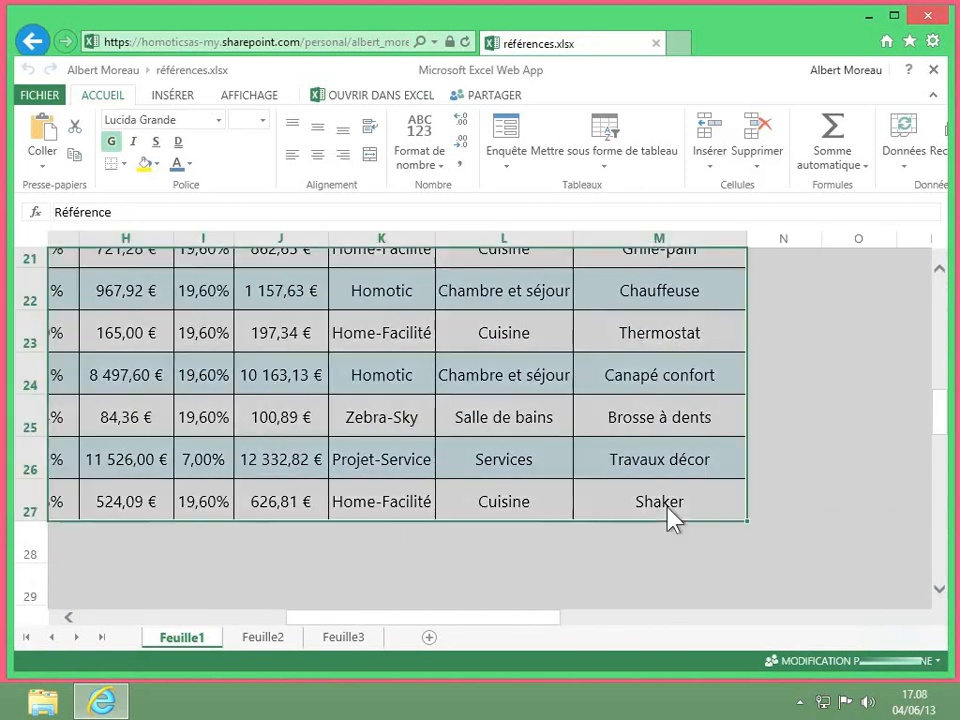
{"action": "left_click", "coordinate": [671, 514], "text": "shift"}
{"action": "scroll", "coordinate": [671, 514], "scroll_direction": "left", "scroll_amount": 2}
{"action": "scroll", "coordinate": [671, 514], "scroll_direction": "up", "scroll_amount": 4}
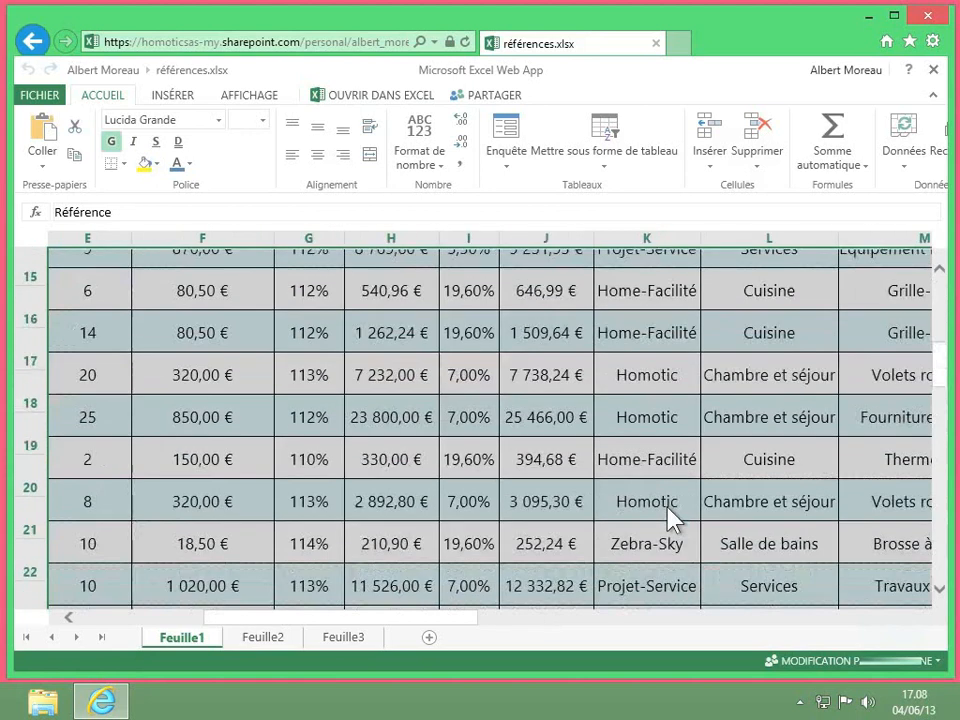
{"action": "scroll", "coordinate": [671, 514], "scroll_direction": "up", "scroll_amount": 5}
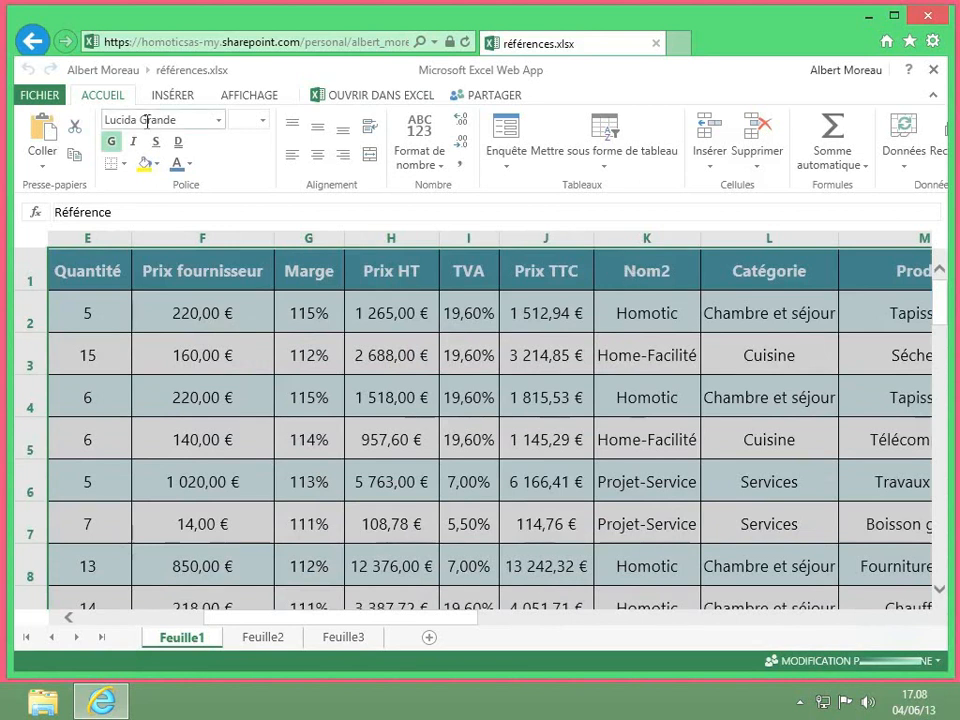
{"action": "left_click", "coordinate": [611, 134]}
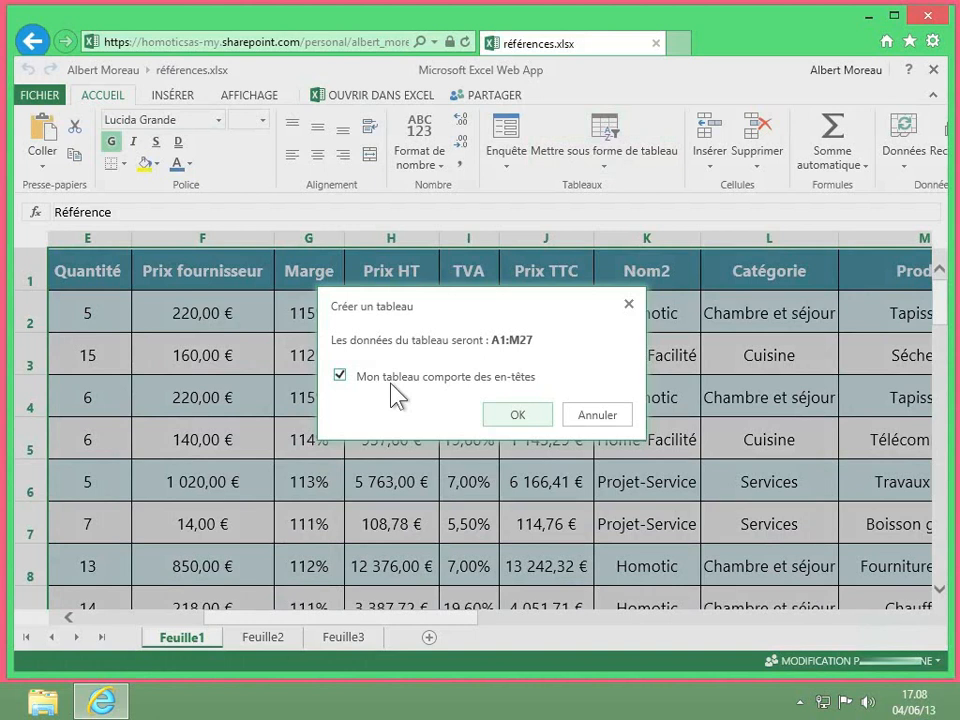
{"action": "left_click", "coordinate": [521, 418]}
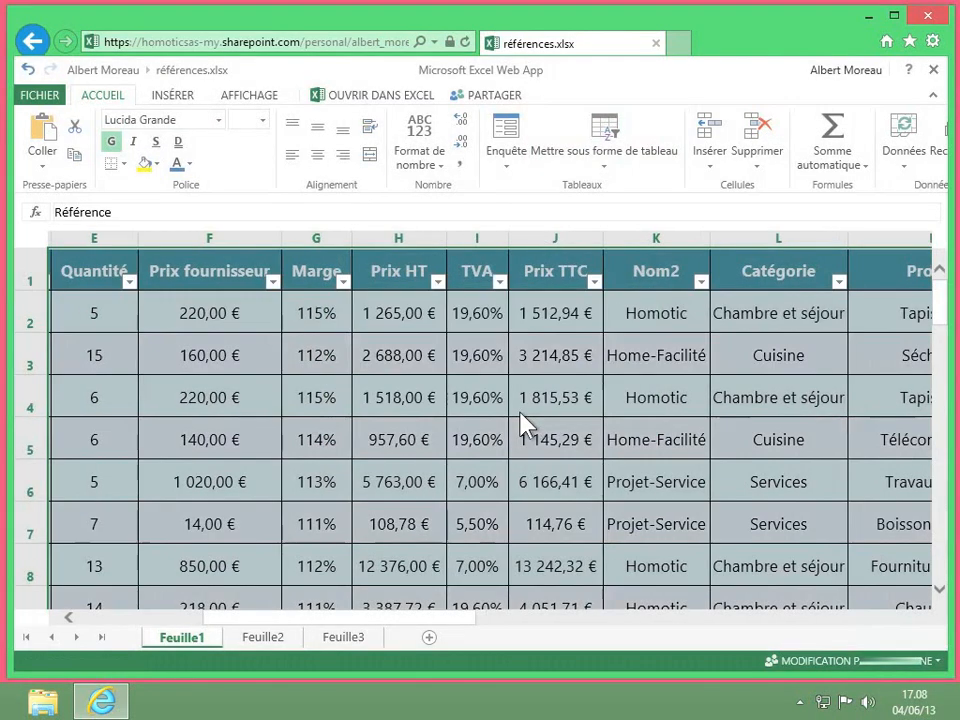
{"action": "left_click", "coordinate": [96, 286]}
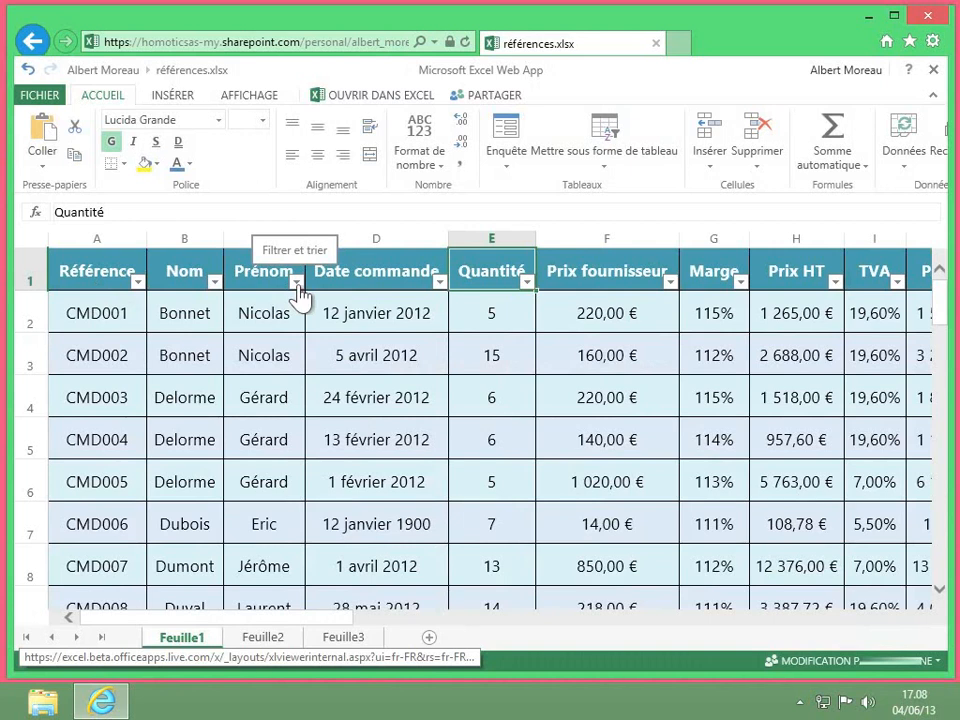
{"action": "left_click", "coordinate": [647, 358]}
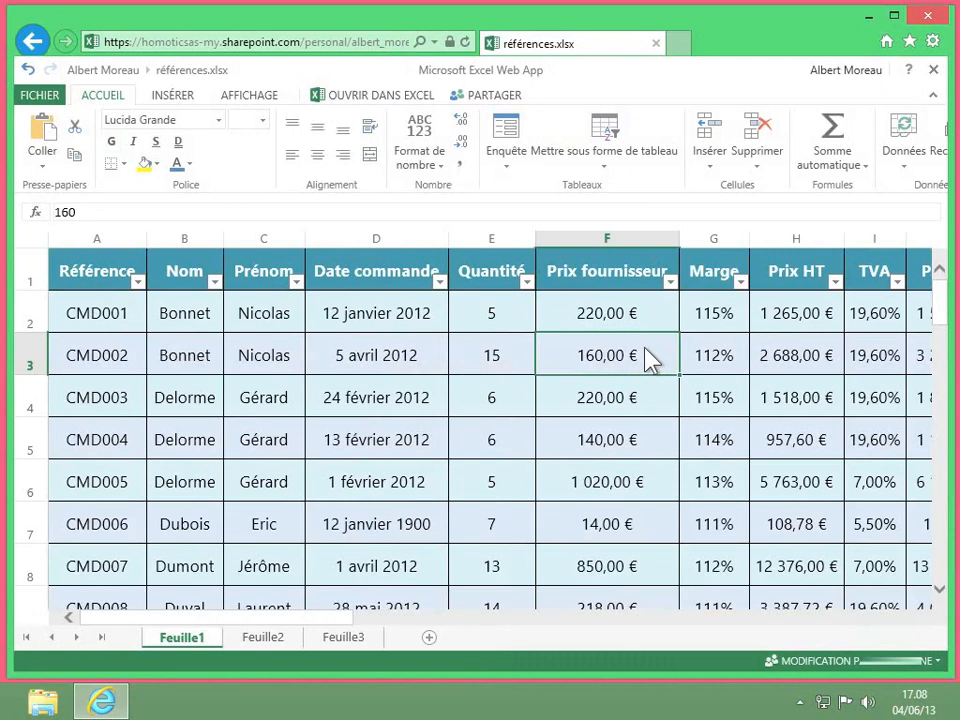
{"action": "left_click", "coordinate": [800, 350]}
Step: Filter the Prix TTC column with a number filter that keeps only values greater than 1000
{"action": "scroll", "coordinate": [800, 355], "scroll_direction": "right", "scroll_amount": 1}
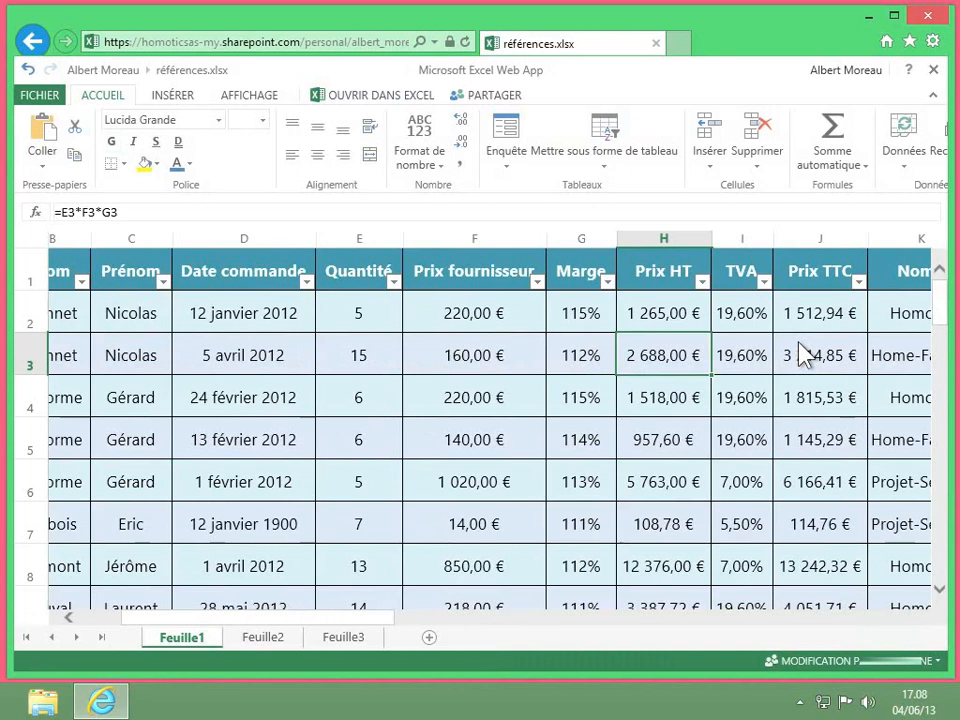
{"action": "scroll", "coordinate": [800, 355], "scroll_direction": "right", "scroll_amount": 1}
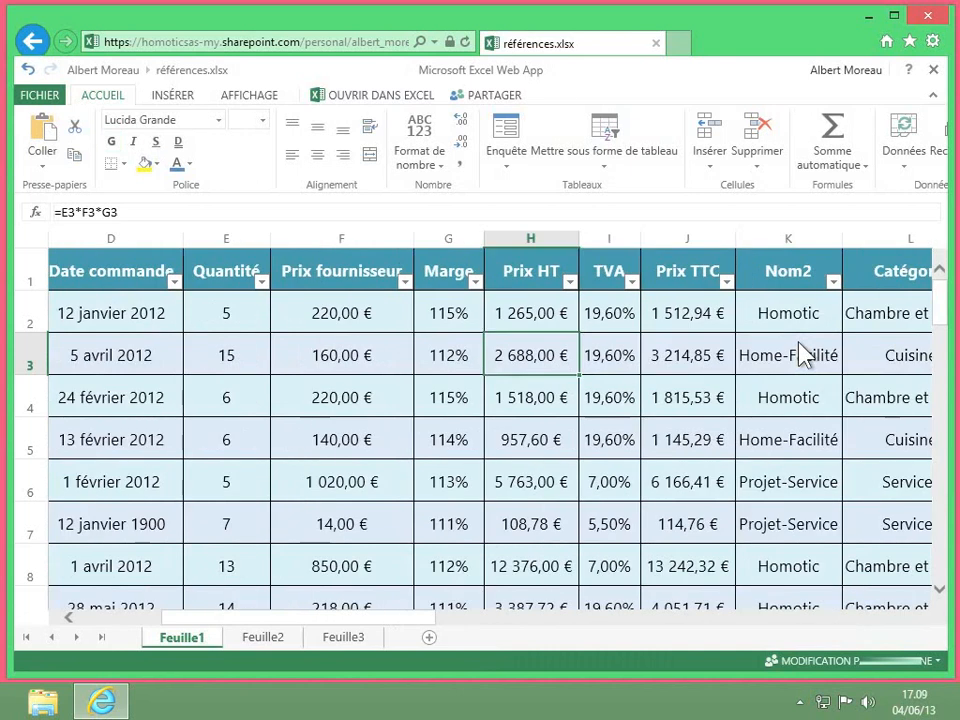
{"action": "left_click", "coordinate": [726, 283]}
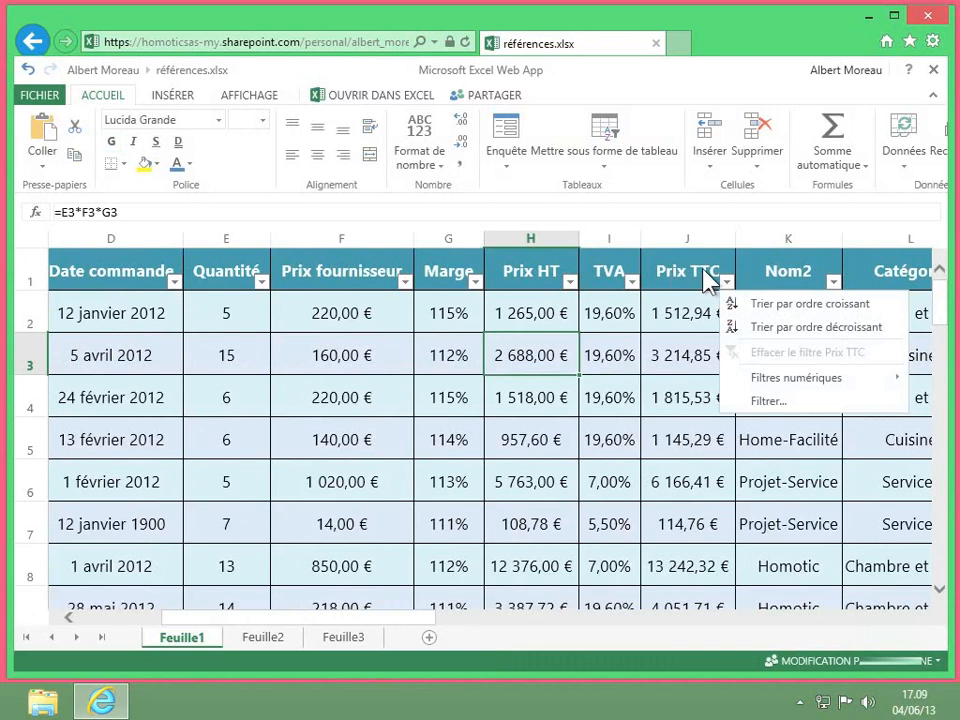
{"action": "mouse_move", "coordinate": [767, 381]}
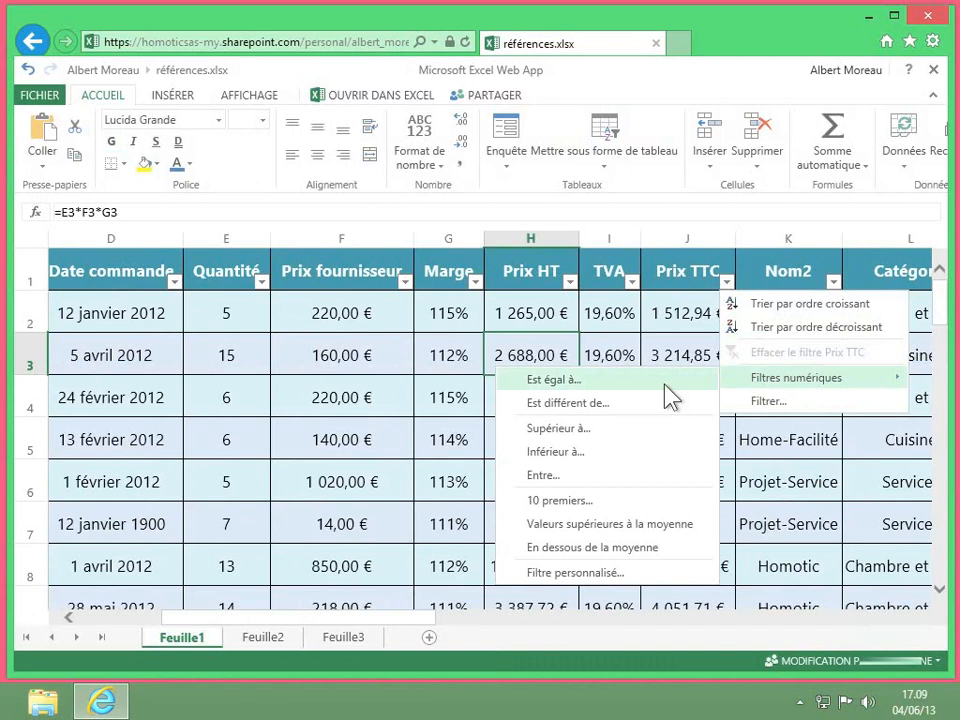
{"action": "left_click", "coordinate": [617, 446]}
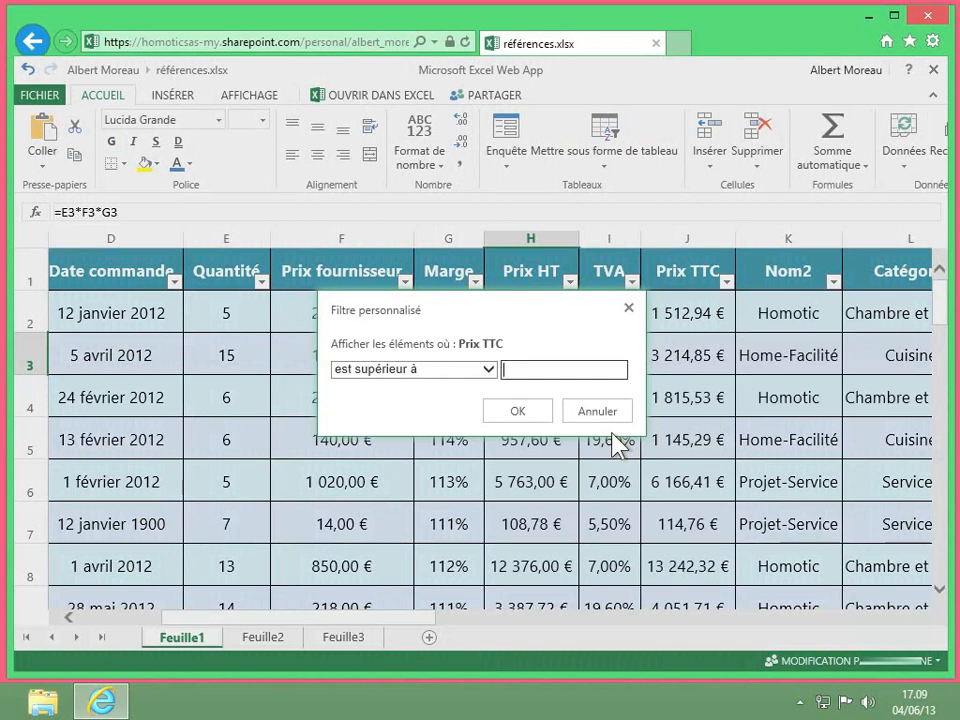
{"action": "left_click", "coordinate": [448, 378]}
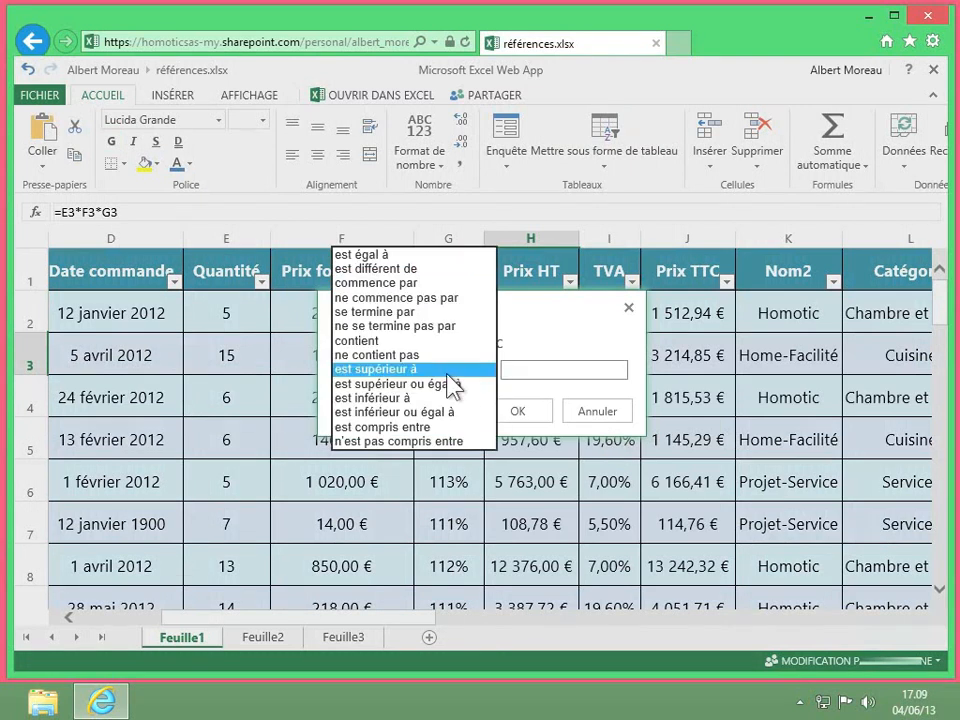
{"action": "left_click", "coordinate": [527, 371]}
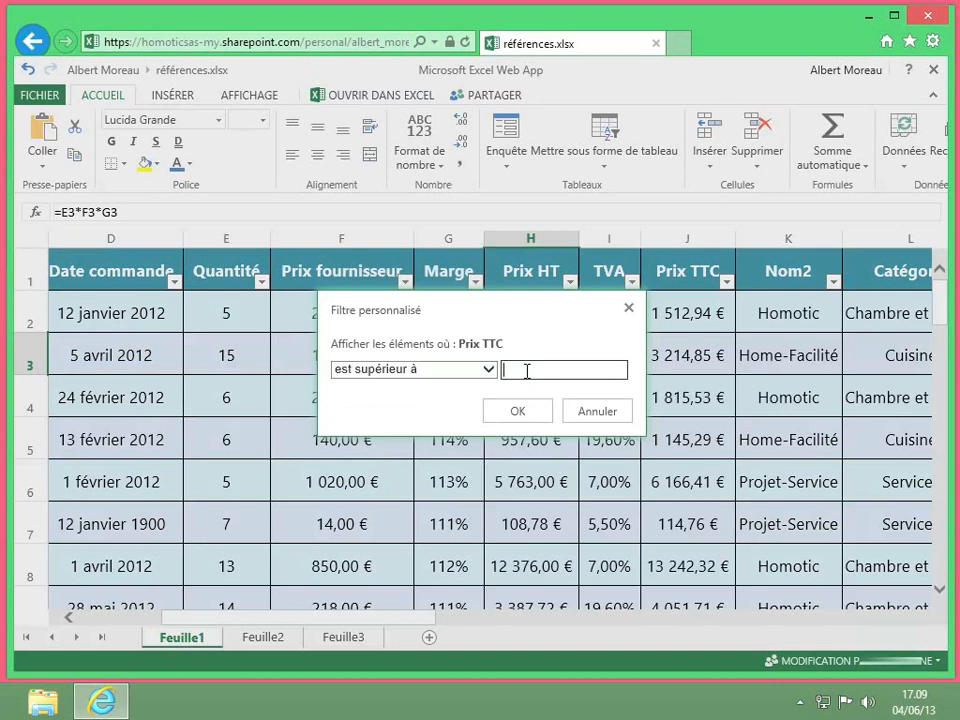
{"action": "type", "text": "1000"}
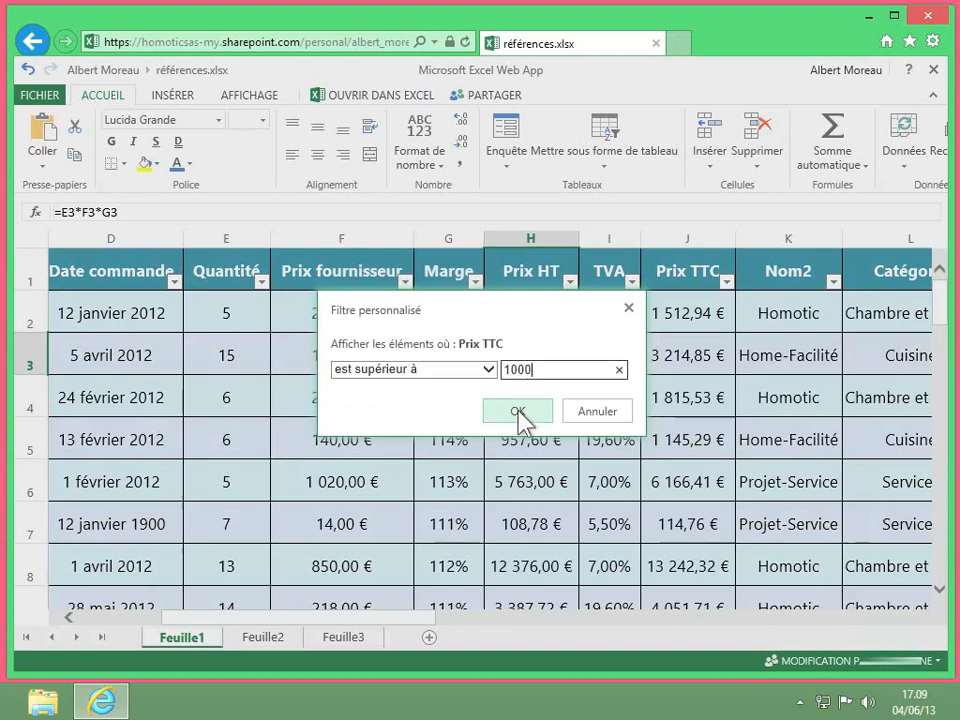
{"action": "left_click", "coordinate": [518, 411]}
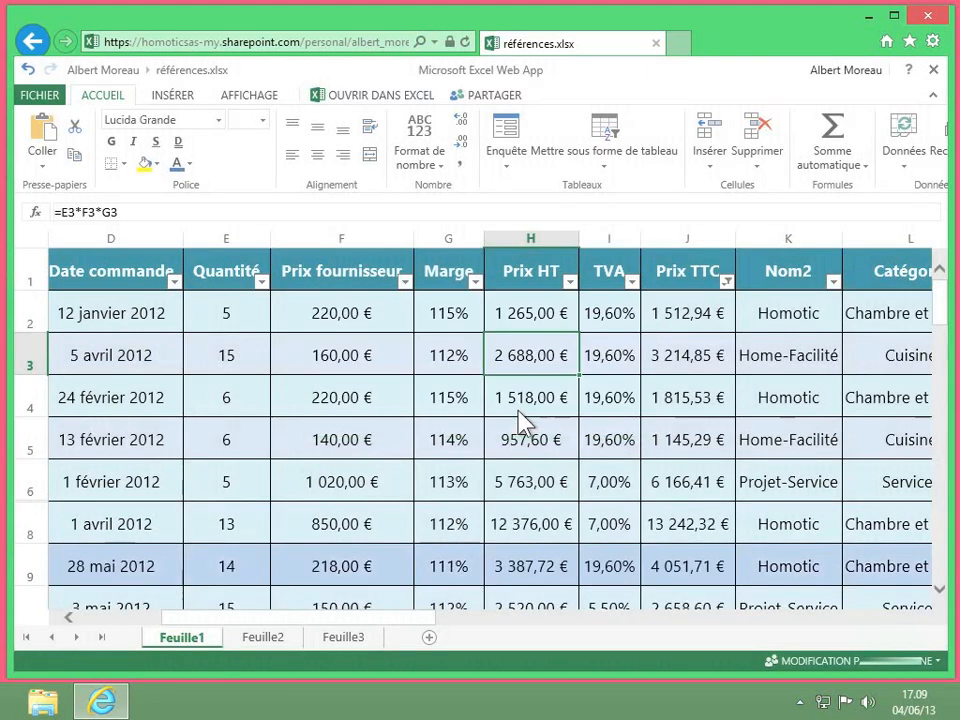
Step: Examine the Prix TTC values in the filtered rows, from the first order down to the last one
{"action": "left_click", "coordinate": [676, 404]}
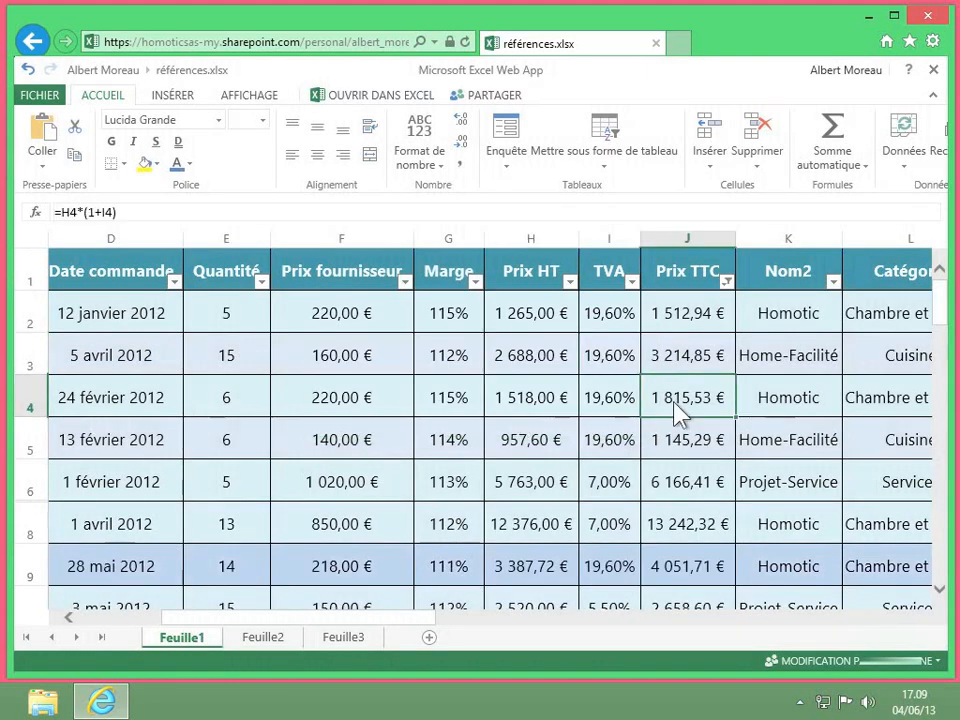
{"action": "scroll", "coordinate": [676, 404], "scroll_direction": "down", "scroll_amount": 1}
{"action": "scroll", "coordinate": [676, 408], "scroll_direction": "down", "scroll_amount": 8}
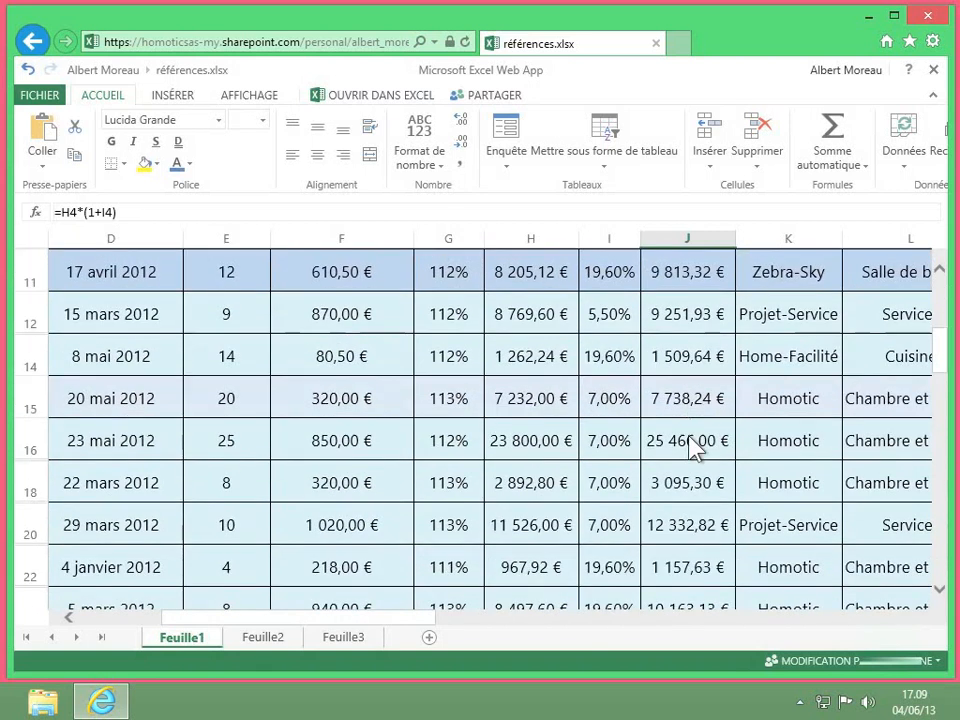
{"action": "left_click", "coordinate": [690, 442]}
{"action": "scroll", "coordinate": [693, 446], "scroll_direction": "down", "scroll_amount": 4}
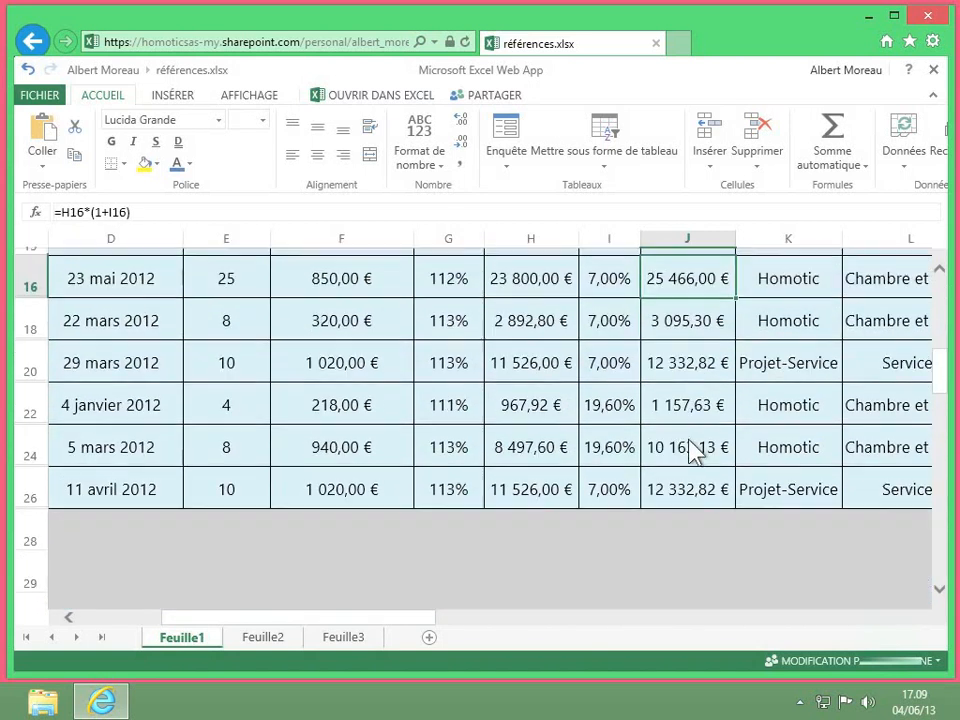
{"action": "left_click", "coordinate": [693, 497]}
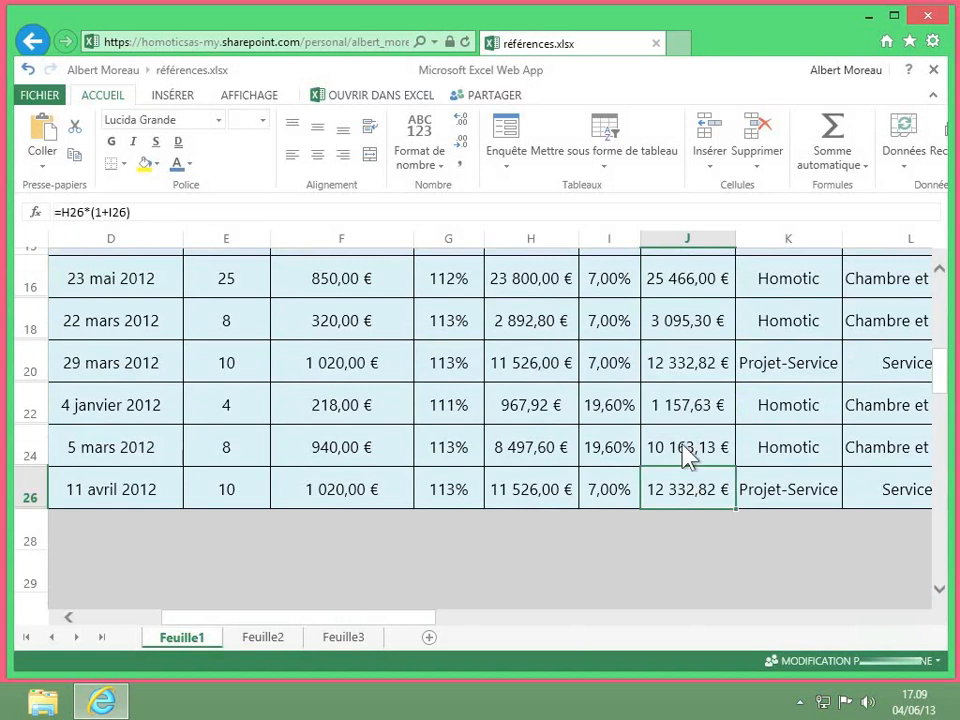
{"action": "left_click", "coordinate": [686, 454]}
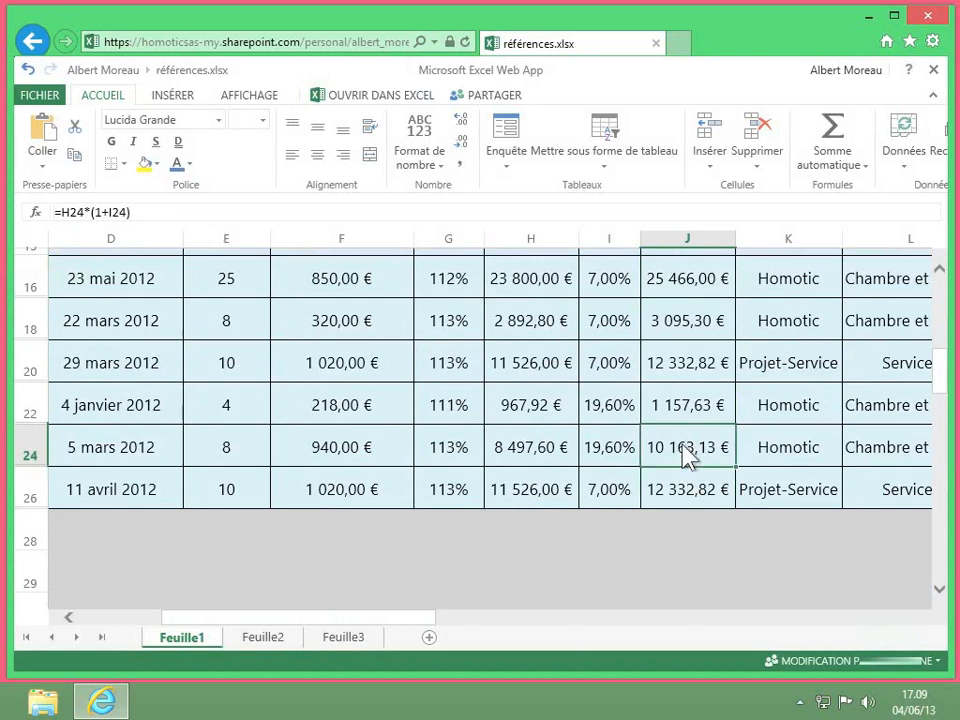
{"action": "scroll", "coordinate": [688, 455], "scroll_direction": "up", "scroll_amount": 6}
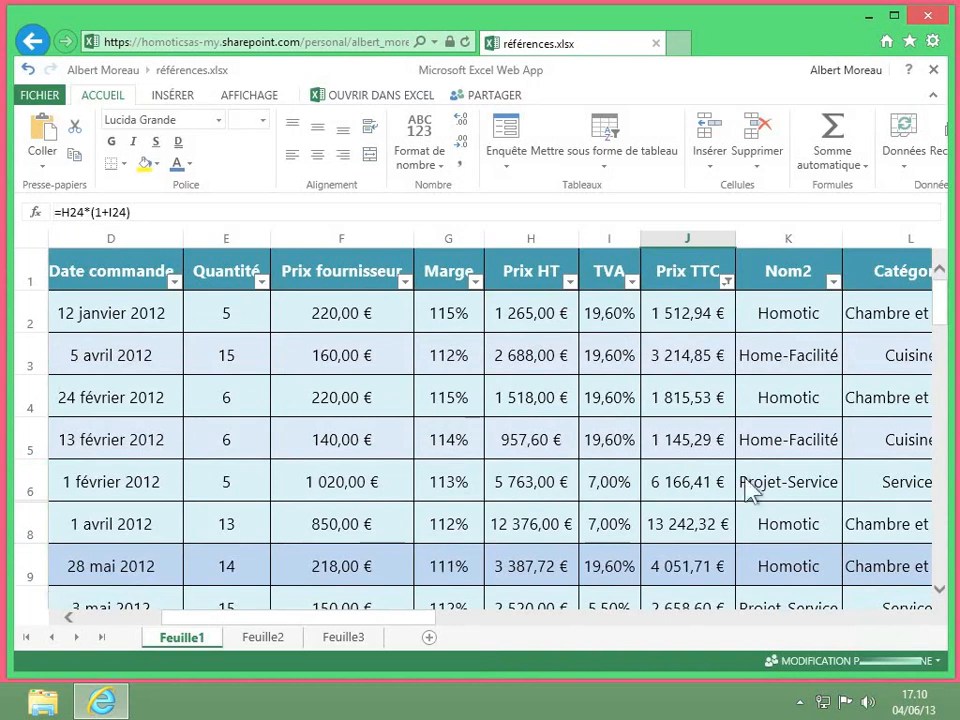
{"action": "left_click", "coordinate": [699, 490]}
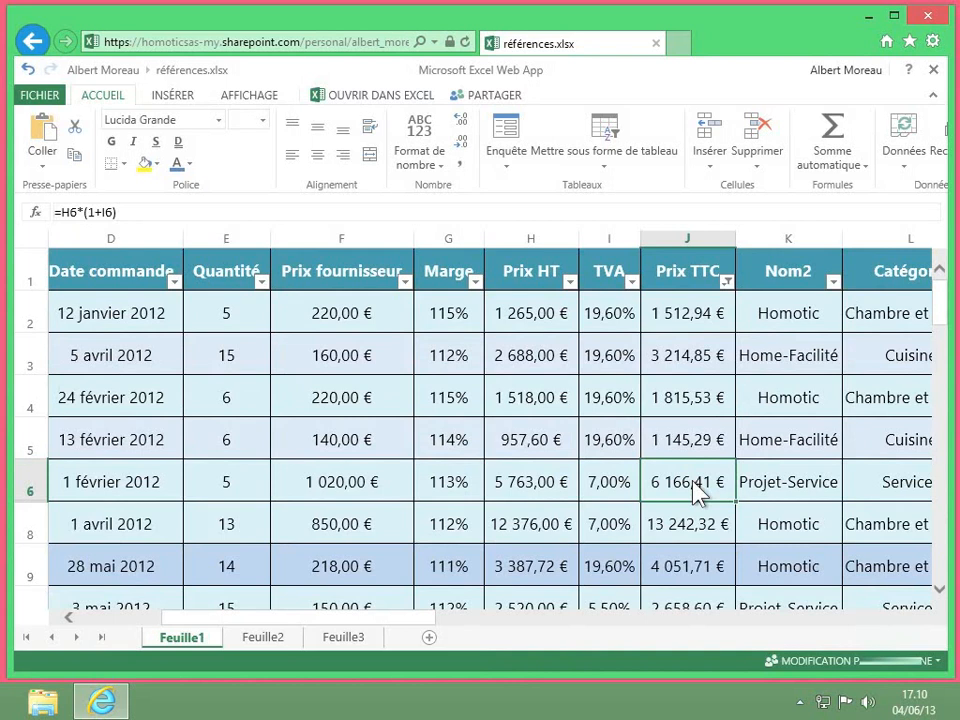
Step: Clear the filter on the Prix TTC column
{"action": "left_click", "coordinate": [728, 283]}
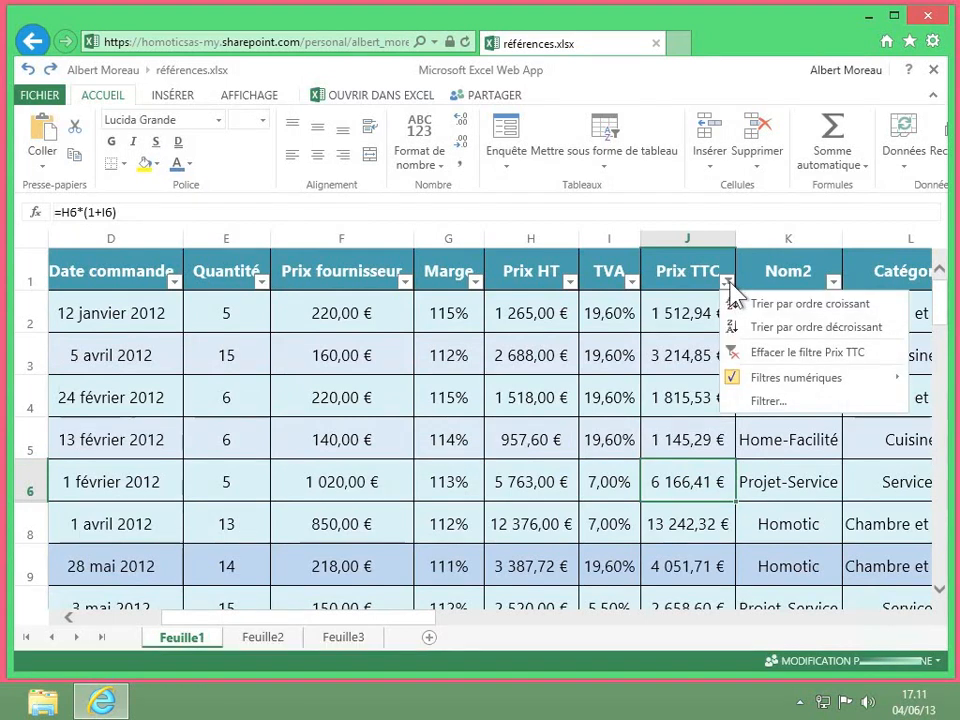
{"action": "mouse_move", "coordinate": [751, 385]}
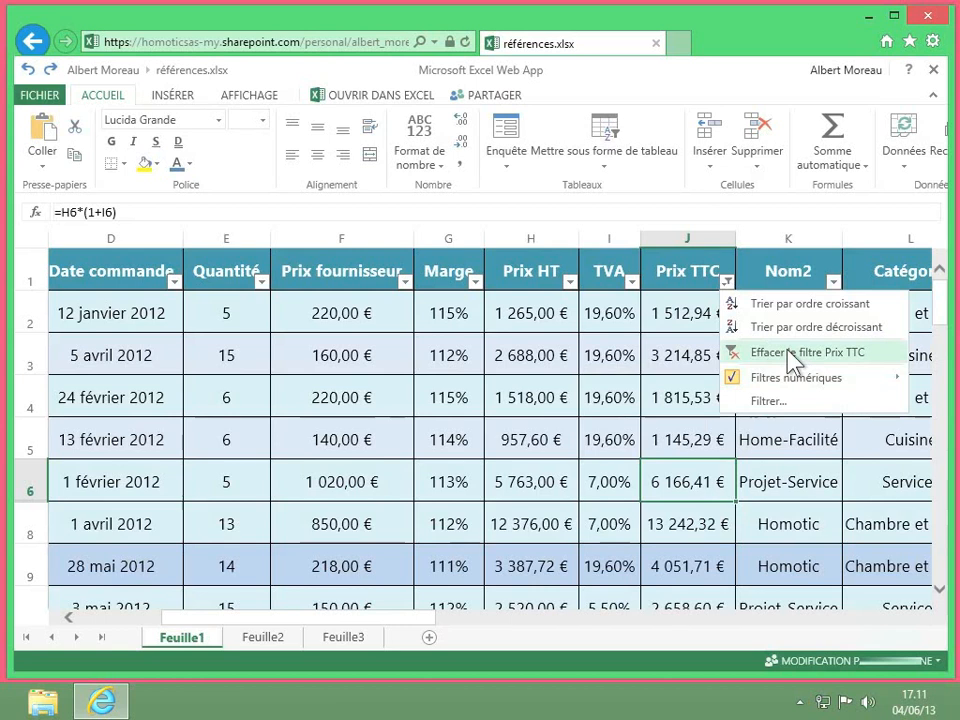
{"action": "left_click", "coordinate": [790, 352]}
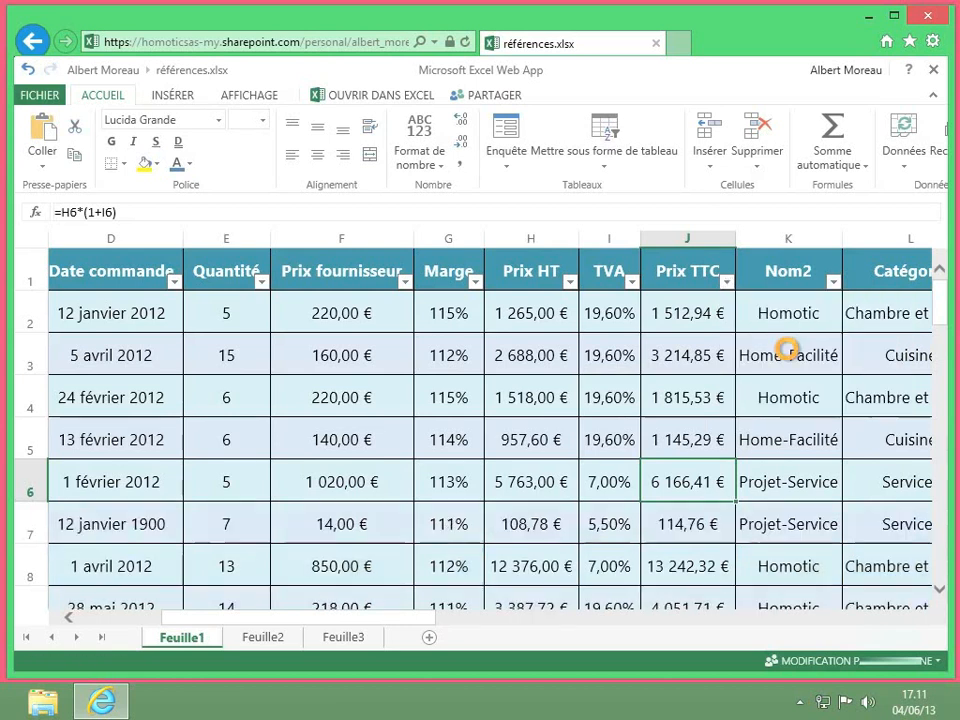
Step: Filter the Prix TTC column with a number filter that keeps only values greater than 1000
{"action": "left_click", "coordinate": [728, 285]}
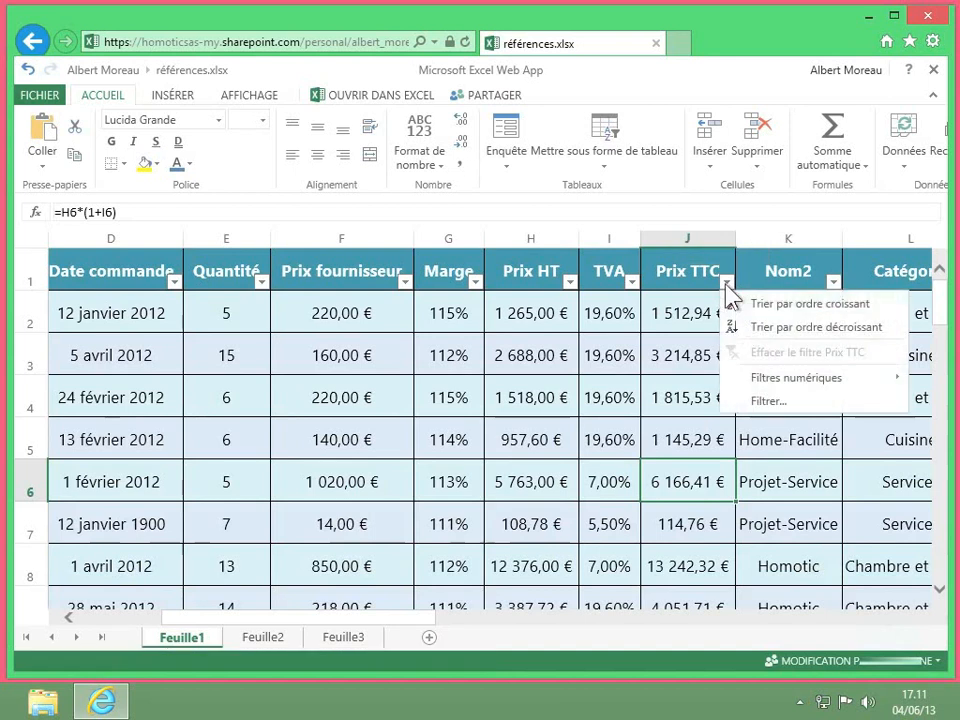
{"action": "mouse_move", "coordinate": [780, 378]}
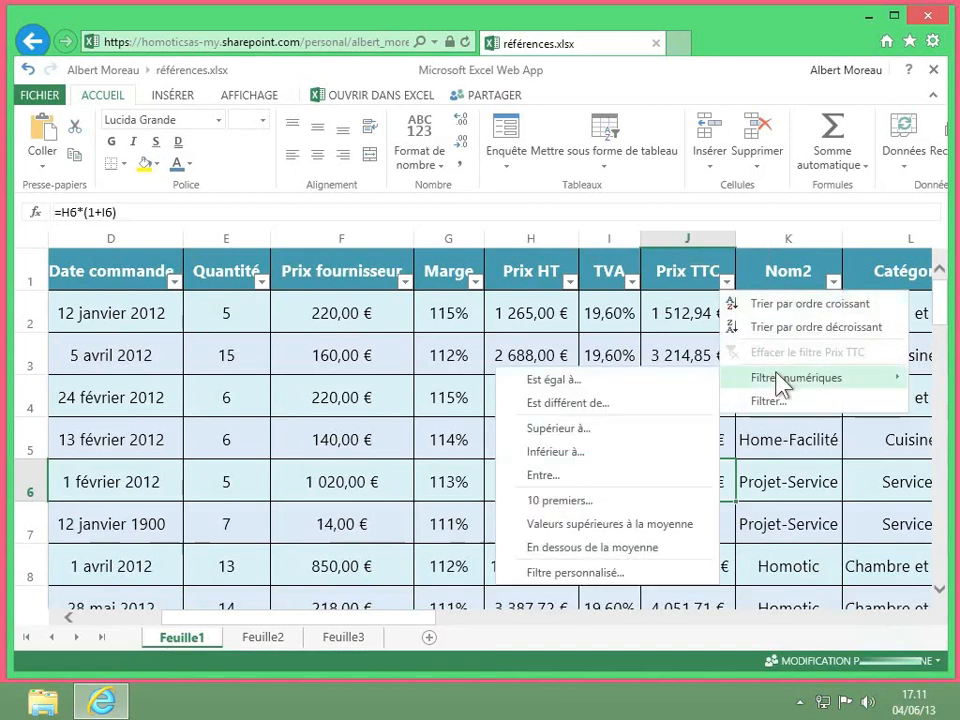
{"action": "left_click", "coordinate": [605, 436]}
{"action": "type", "text": "10"}
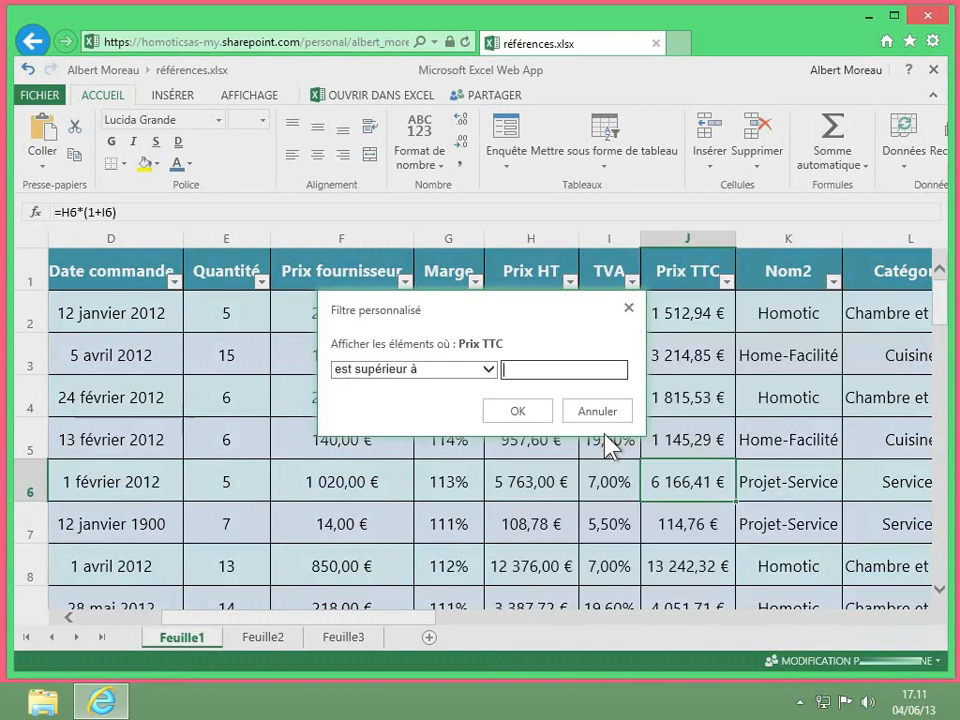
{"action": "type", "text": "00"}
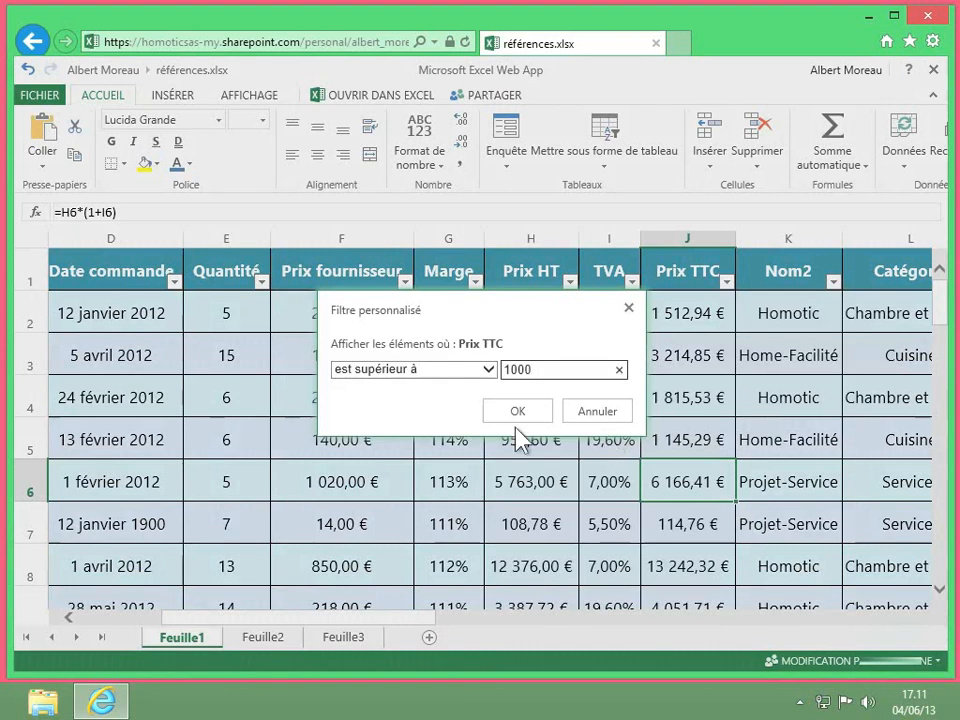
{"action": "left_click", "coordinate": [517, 413]}
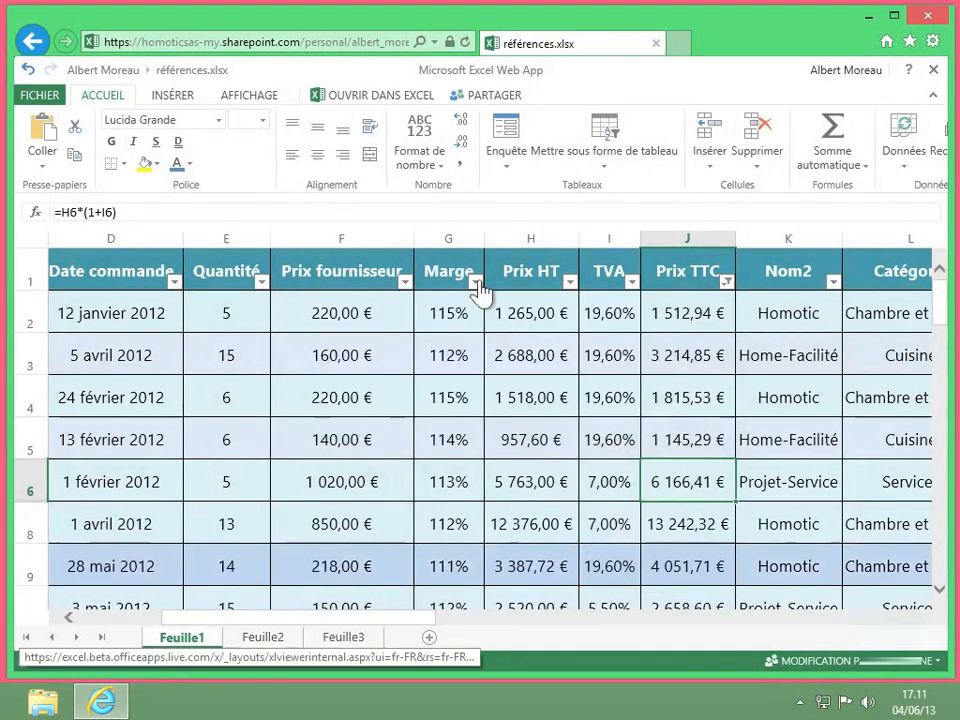
Step: Try to filter the Marge column with a number filter for values greater than or equal to 112
{"action": "left_click", "coordinate": [477, 283]}
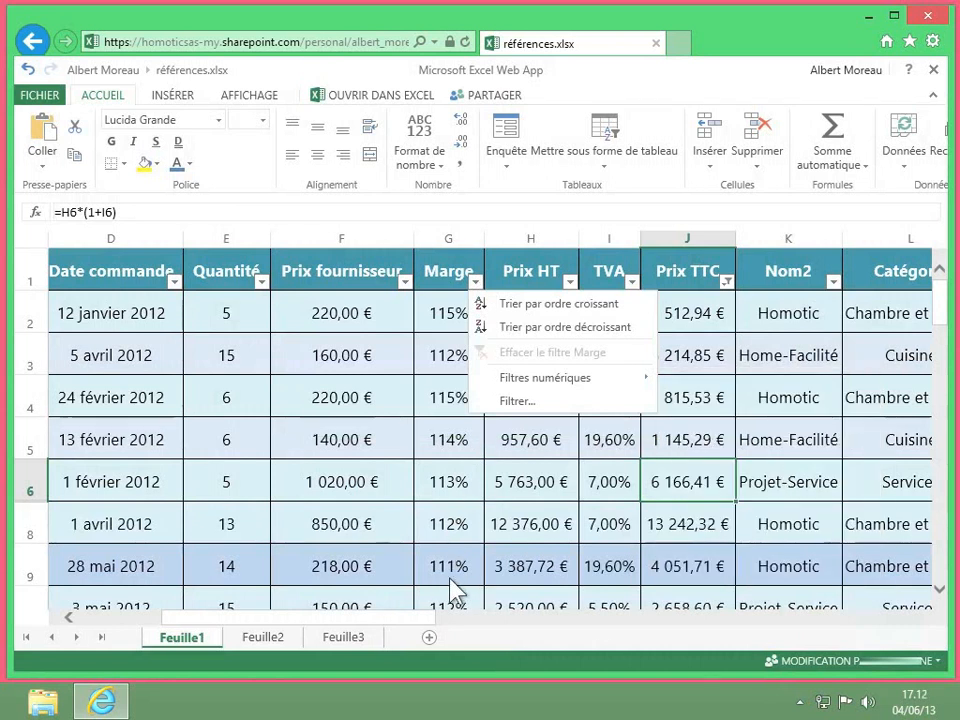
{"action": "mouse_move", "coordinate": [542, 387]}
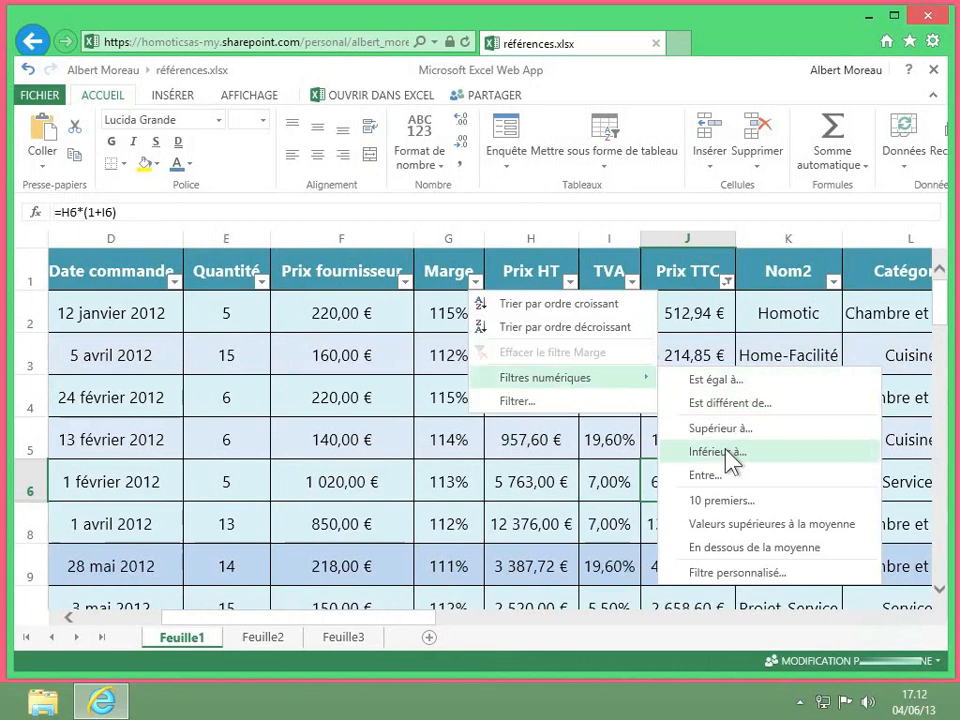
{"action": "left_click", "coordinate": [746, 432]}
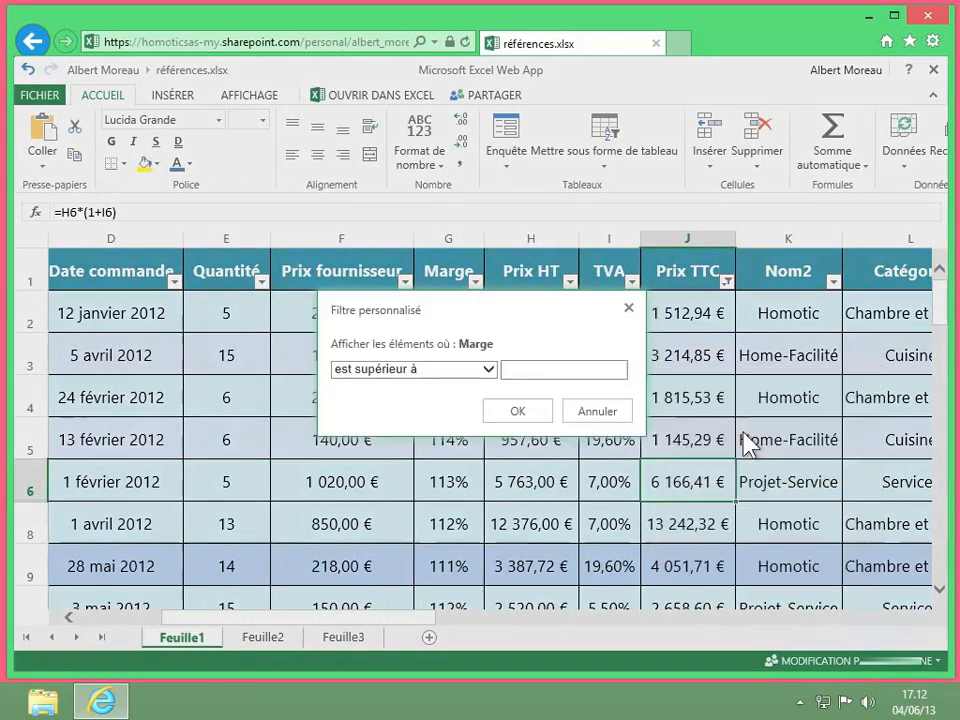
{"action": "left_click", "coordinate": [489, 369]}
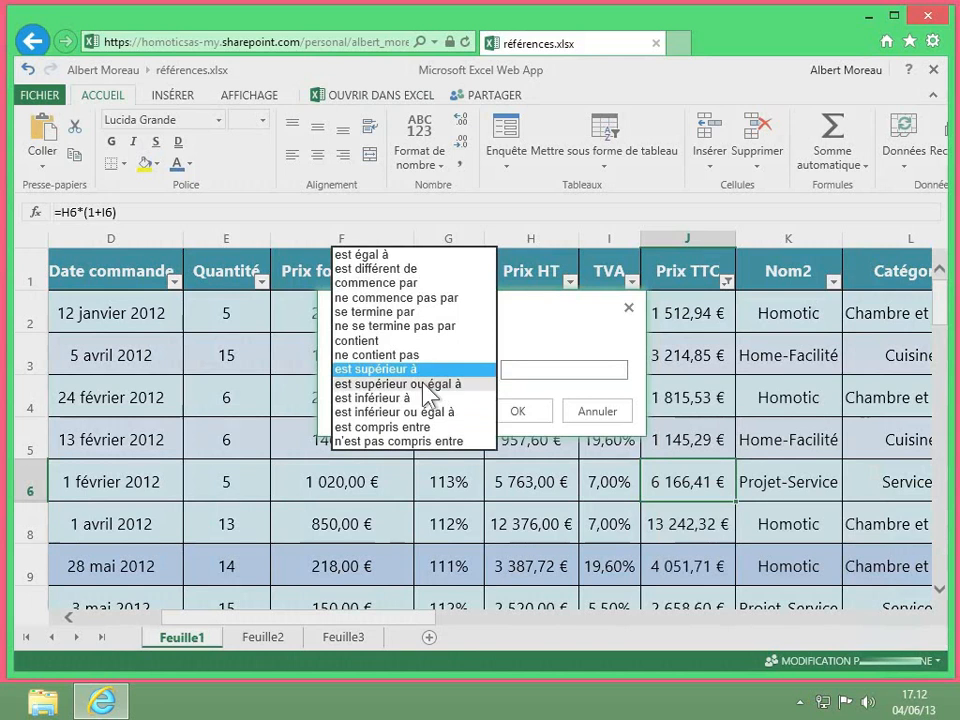
{"action": "left_click", "coordinate": [425, 384]}
{"action": "left_click", "coordinate": [532, 370]}
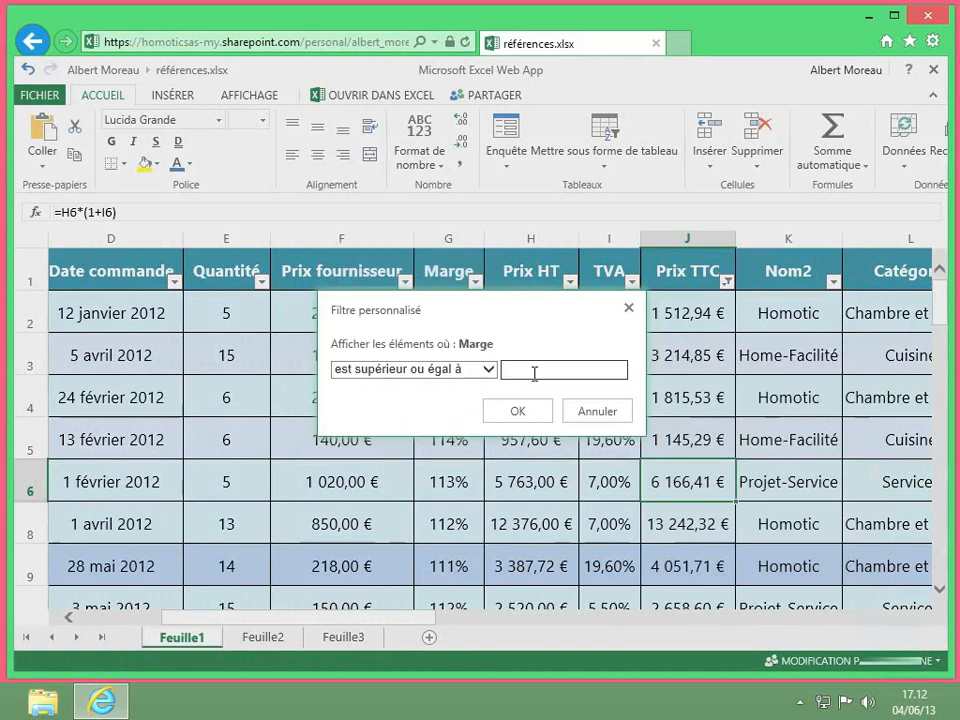
{"action": "type", "text": "11"}
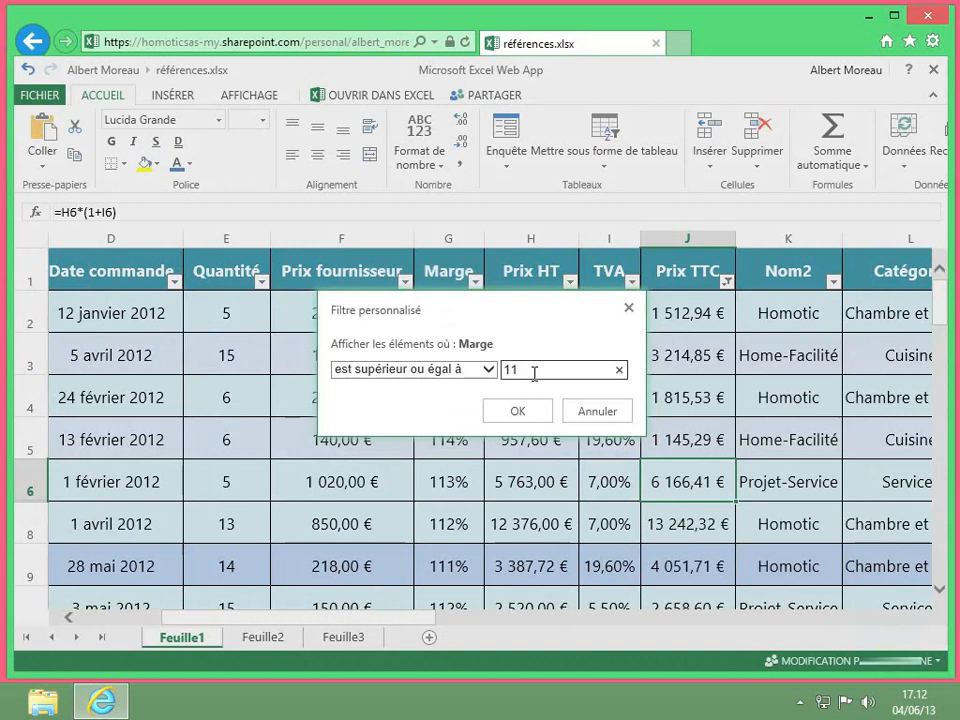
{"action": "type", "text": "2"}
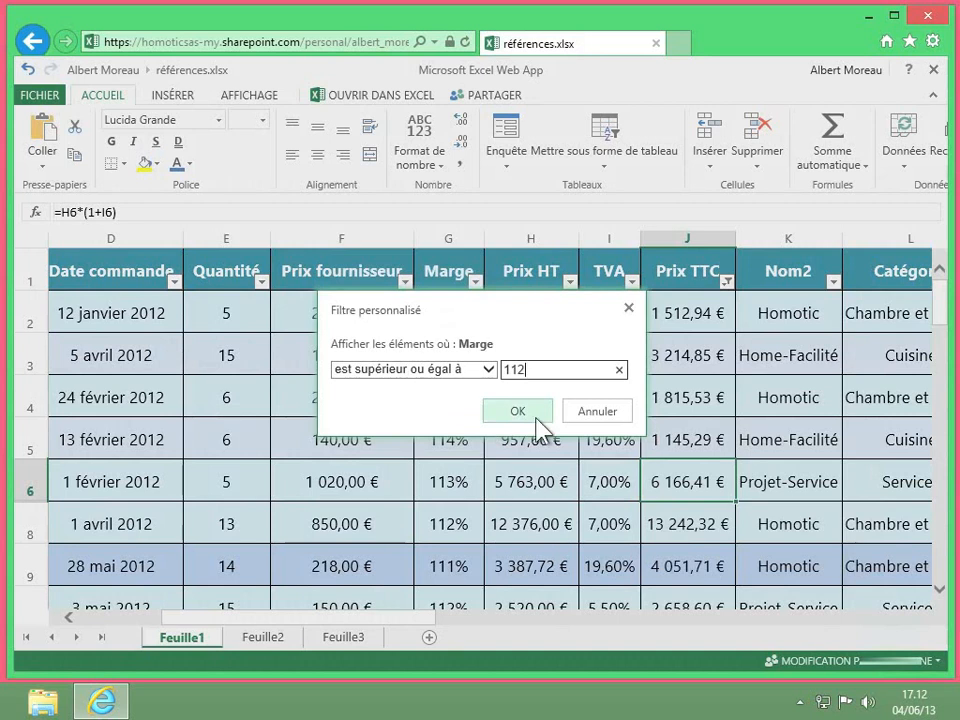
{"action": "left_click", "coordinate": [537, 419]}
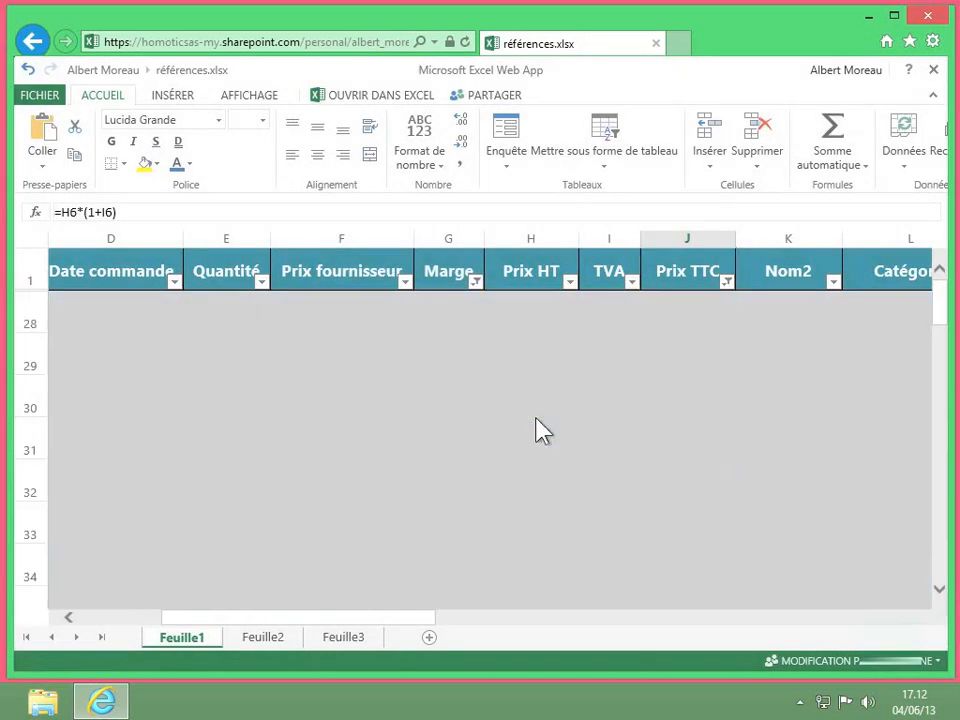
{"action": "left_click", "coordinate": [475, 281]}
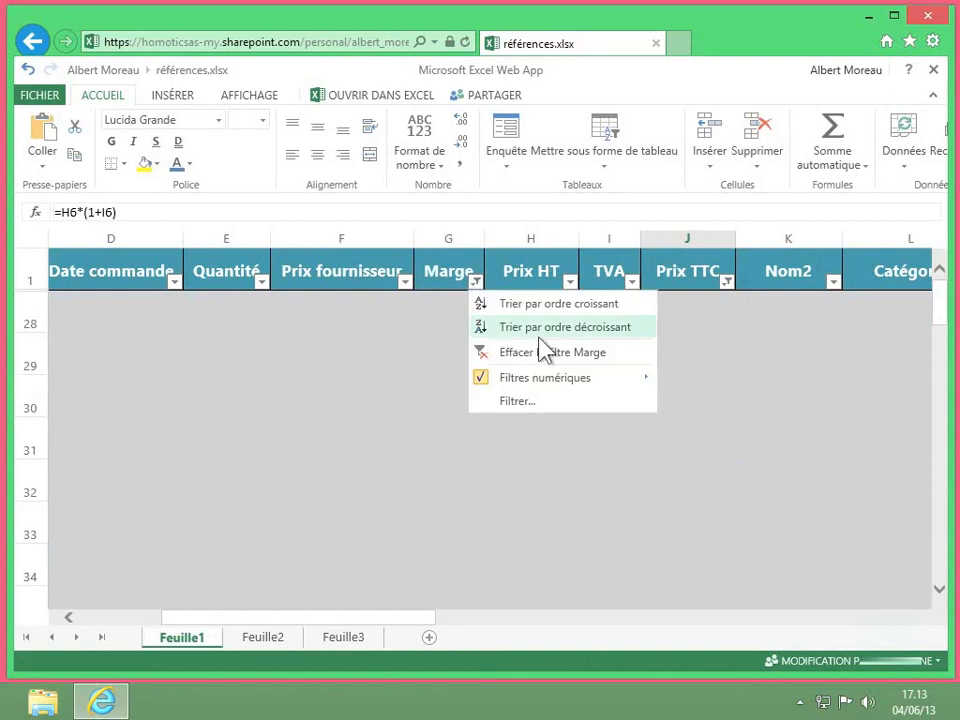
{"action": "mouse_move", "coordinate": [555, 381]}
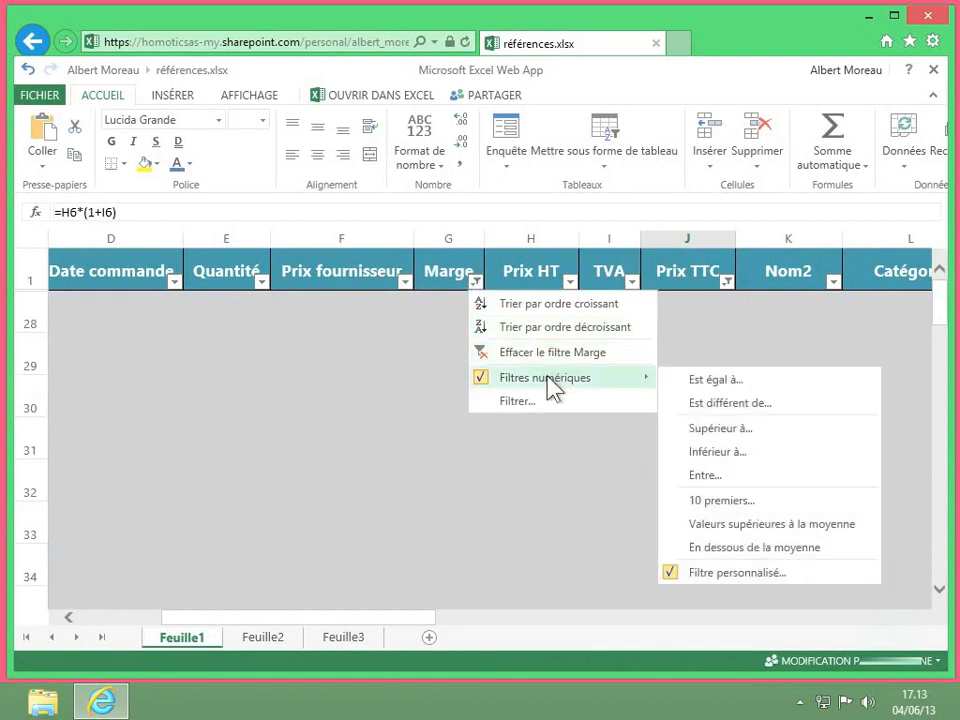
{"action": "left_click", "coordinate": [730, 430]}
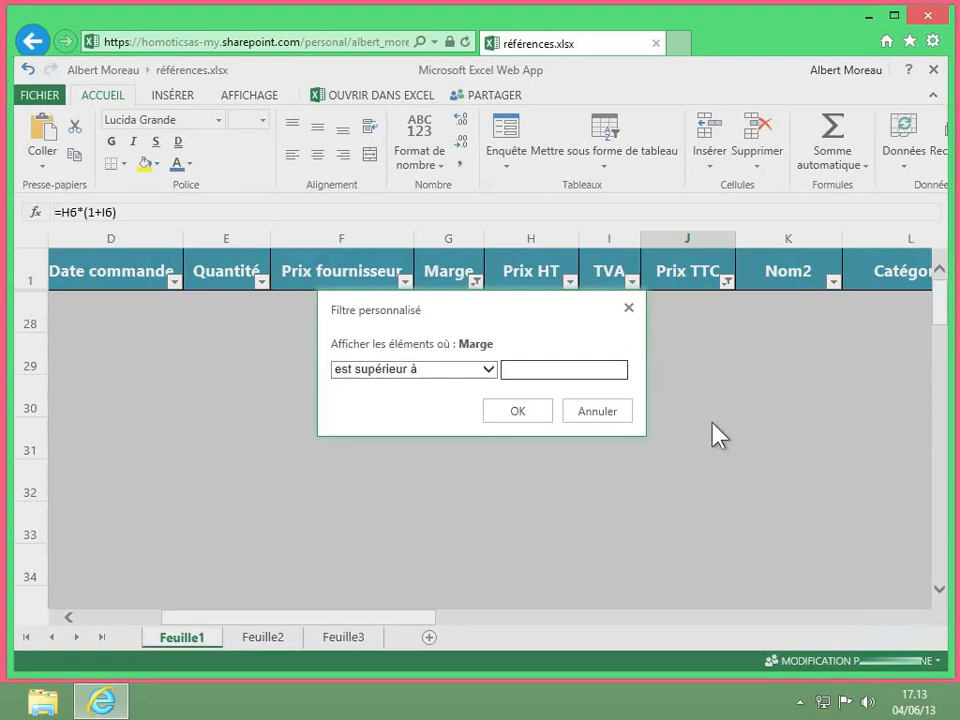
{"action": "left_click", "coordinate": [585, 410]}
Step: Clear the filter on the Marge column
{"action": "left_click", "coordinate": [475, 283]}
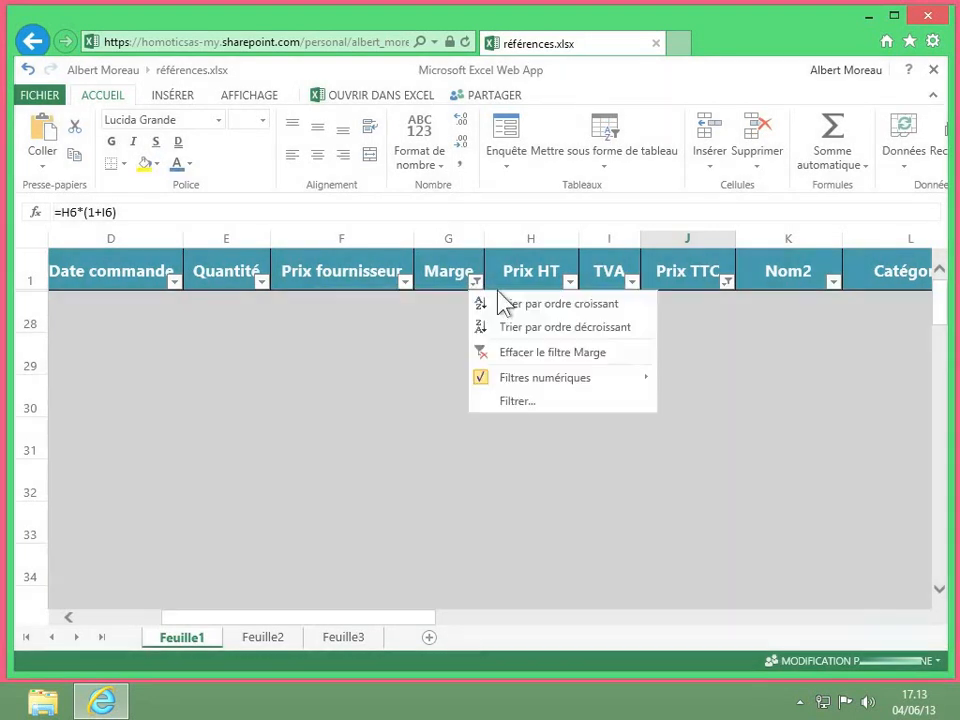
{"action": "left_click", "coordinate": [545, 354]}
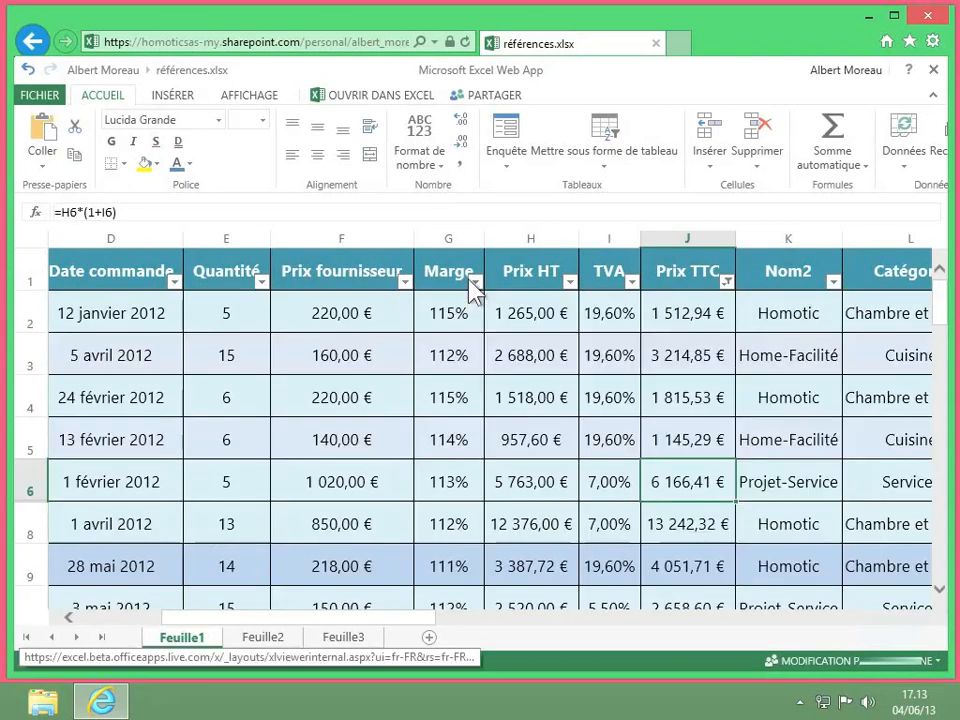
Step: Filter the Marge column with a number filter that keeps only values greater than or equal to 112%
{"action": "left_click", "coordinate": [475, 281]}
{"action": "mouse_move", "coordinate": [535, 380]}
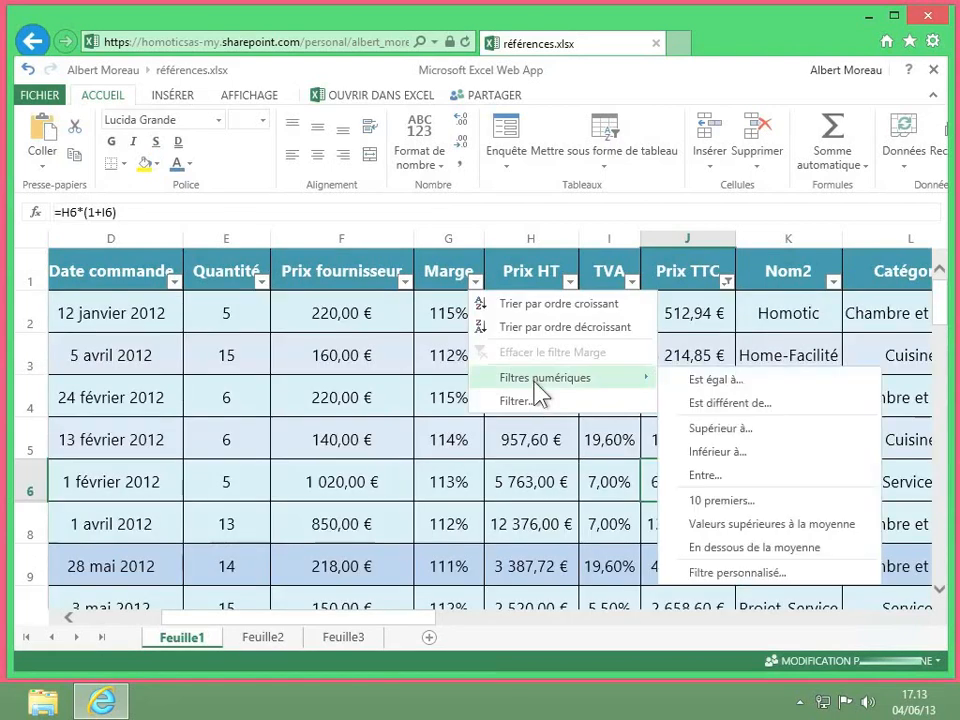
{"action": "left_click", "coordinate": [728, 437]}
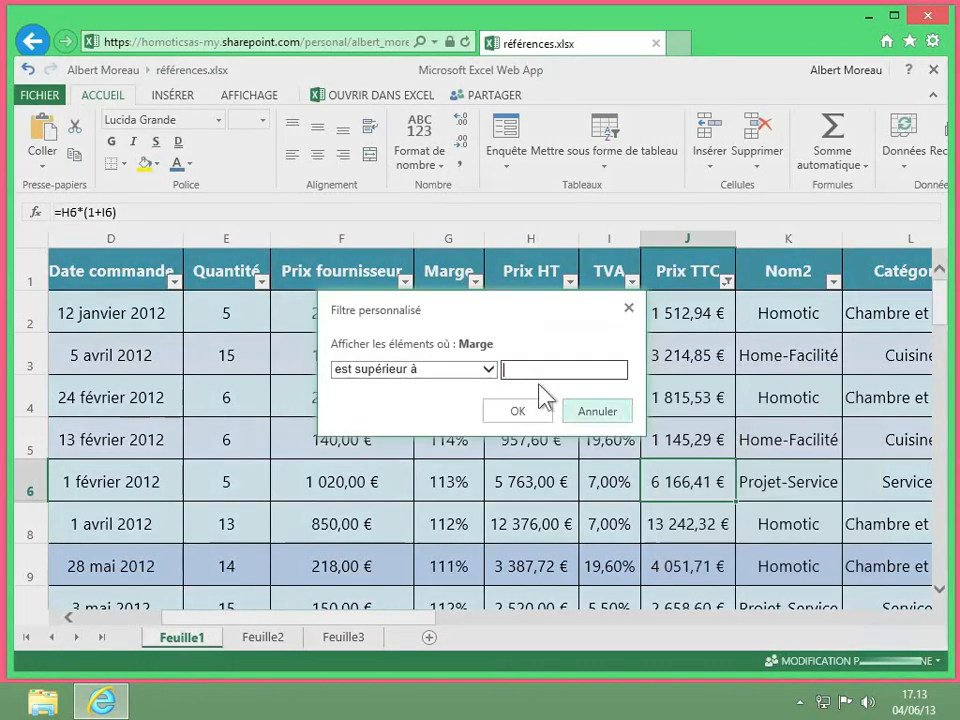
{"action": "left_click", "coordinate": [425, 370]}
{"action": "left_click", "coordinate": [428, 383]}
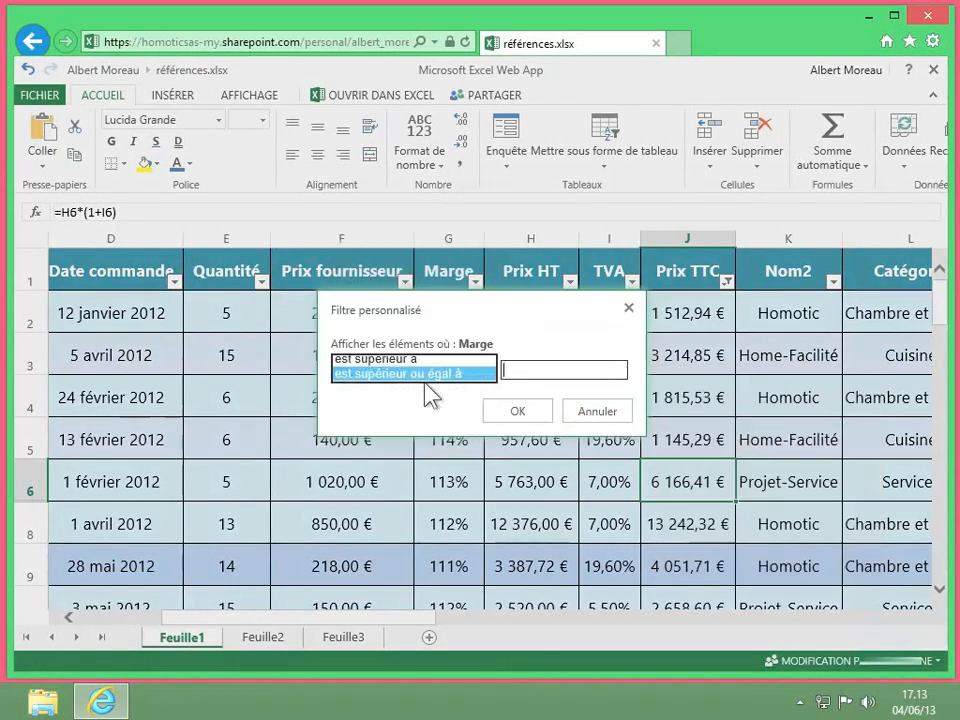
{"action": "left_click", "coordinate": [603, 370]}
{"action": "type", "text": "112"}
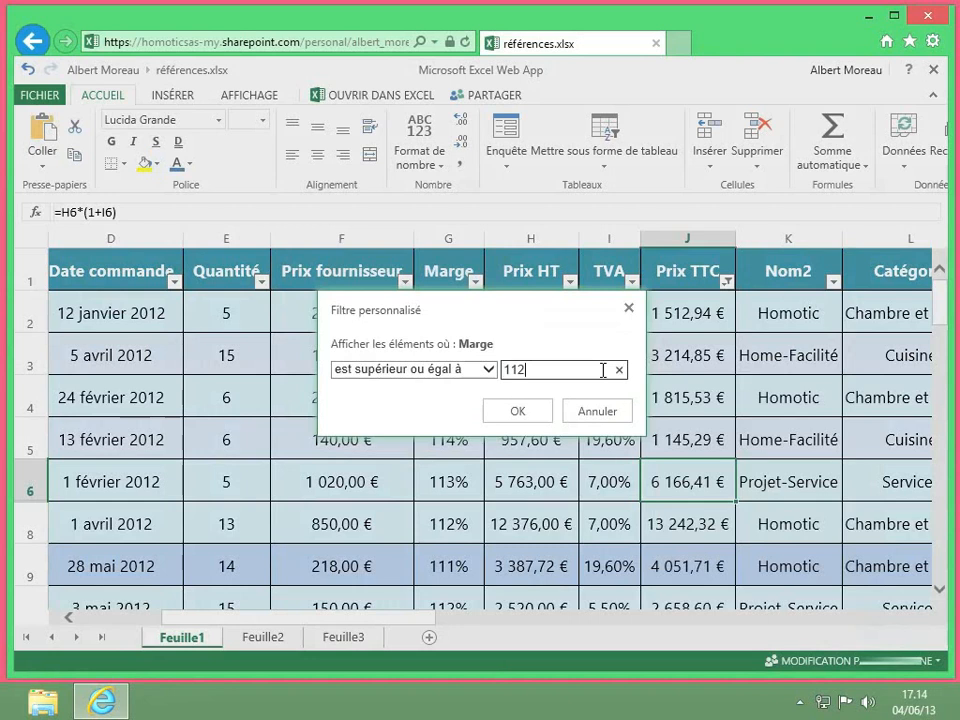
{"action": "type", "text": "%"}
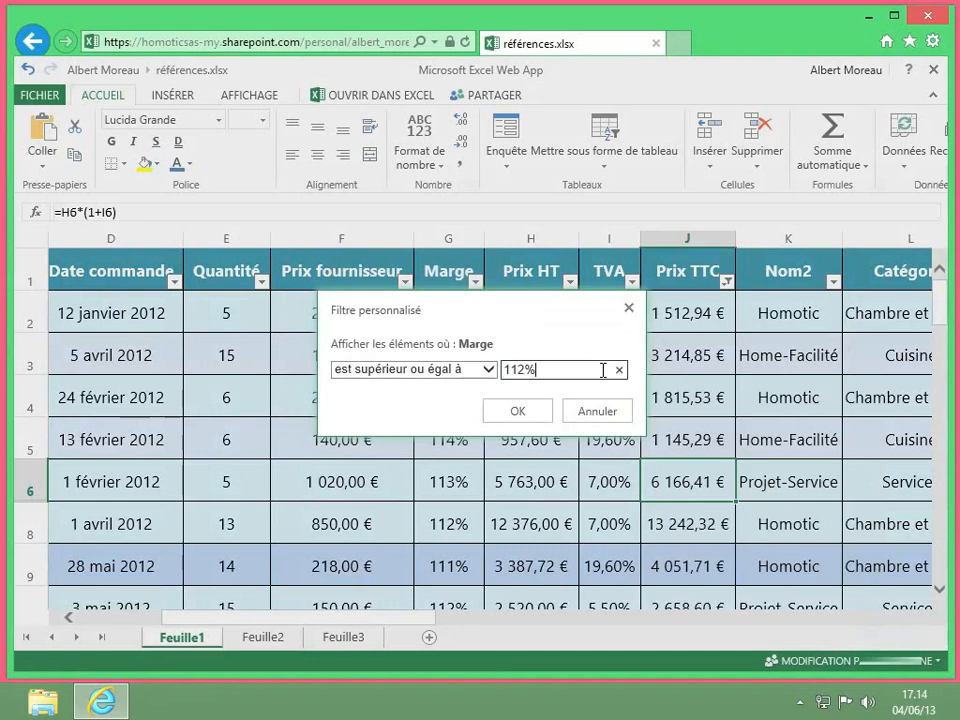
{"action": "left_click", "coordinate": [535, 416]}
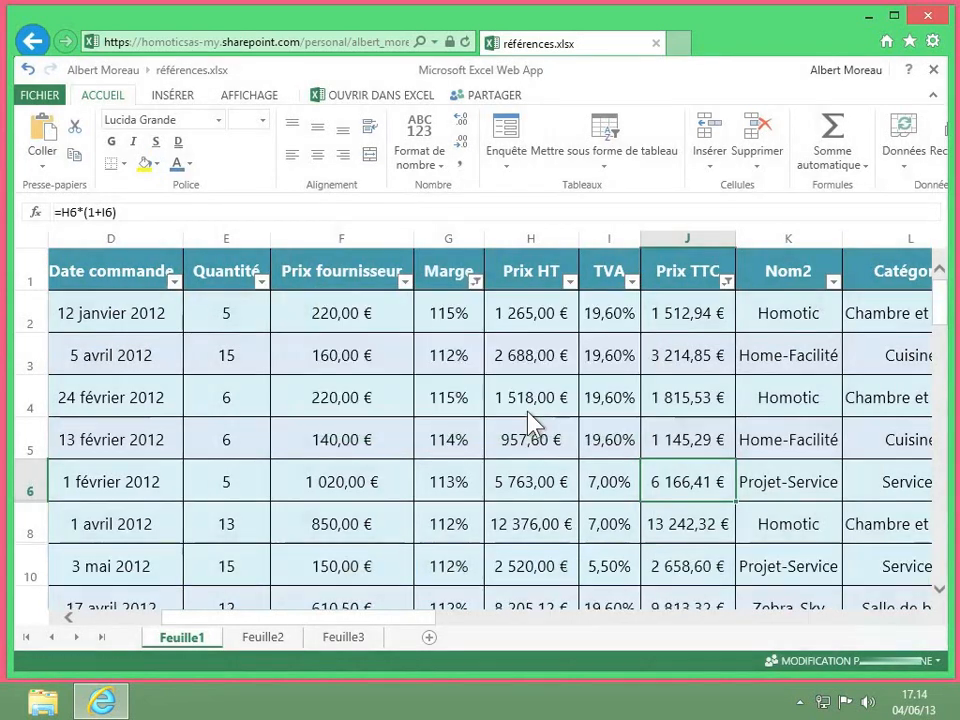
Step: Filter the Catégorie column by its items so that Services is excluded and the other categories are kept
{"action": "scroll", "coordinate": [480, 585], "scroll_direction": "down", "scroll_amount": 1}
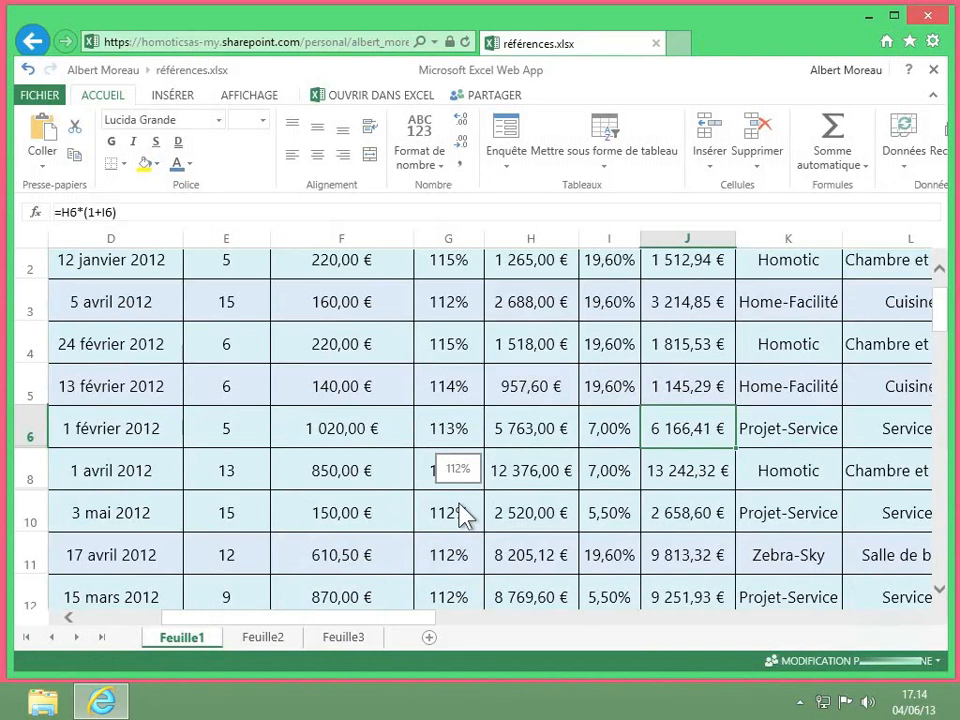
{"action": "scroll", "coordinate": [463, 514], "scroll_direction": "up", "scroll_amount": 1}
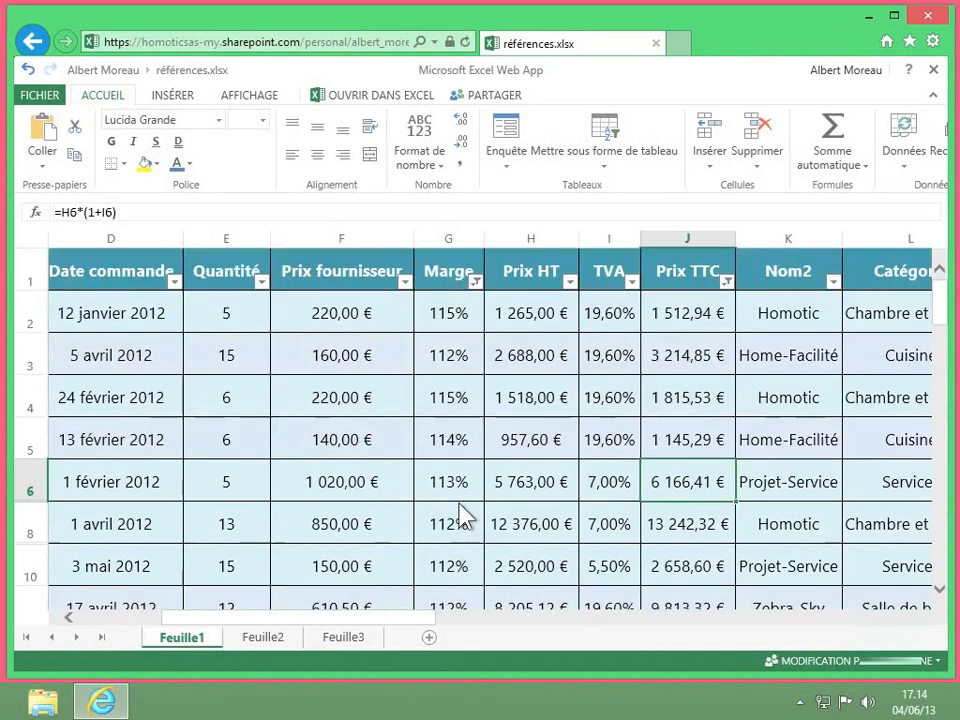
{"action": "scroll", "coordinate": [463, 514], "scroll_direction": "left", "scroll_amount": 3}
{"action": "scroll", "coordinate": [463, 514], "scroll_direction": "right", "scroll_amount": 5}
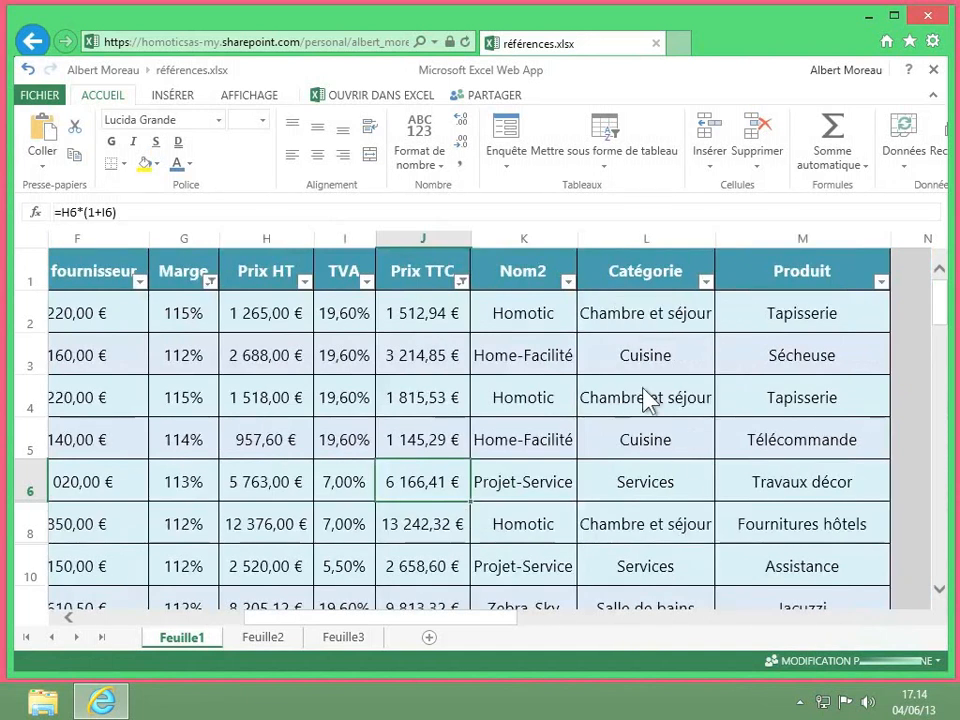
{"action": "scroll", "coordinate": [683, 487], "scroll_direction": "down", "scroll_amount": 1}
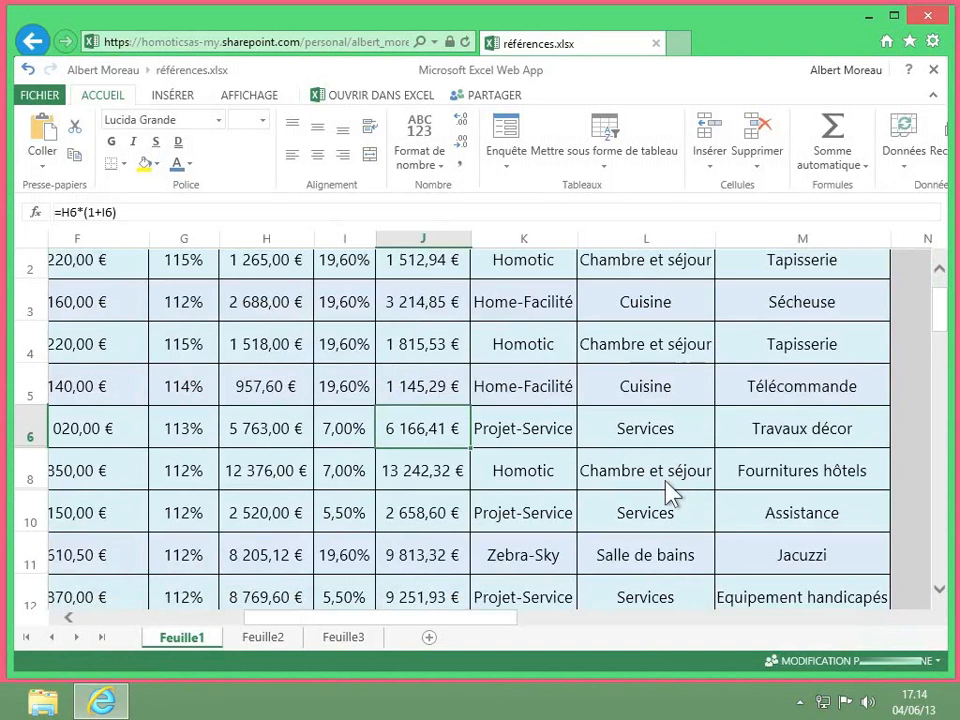
{"action": "scroll", "coordinate": [690, 300], "scroll_direction": "up", "scroll_amount": 1}
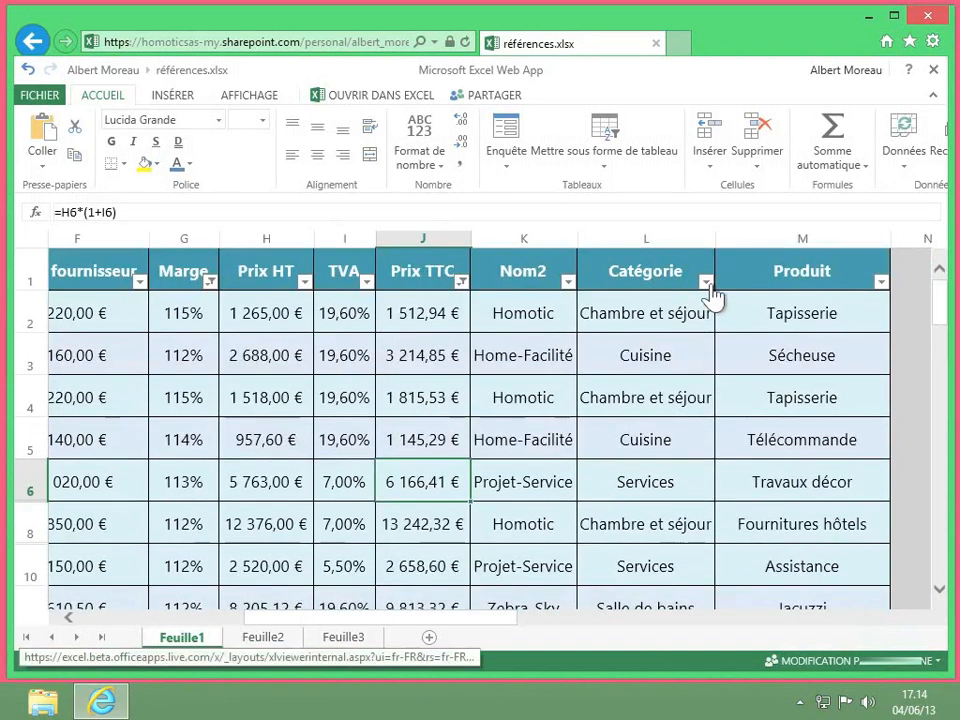
{"action": "left_click", "coordinate": [705, 281]}
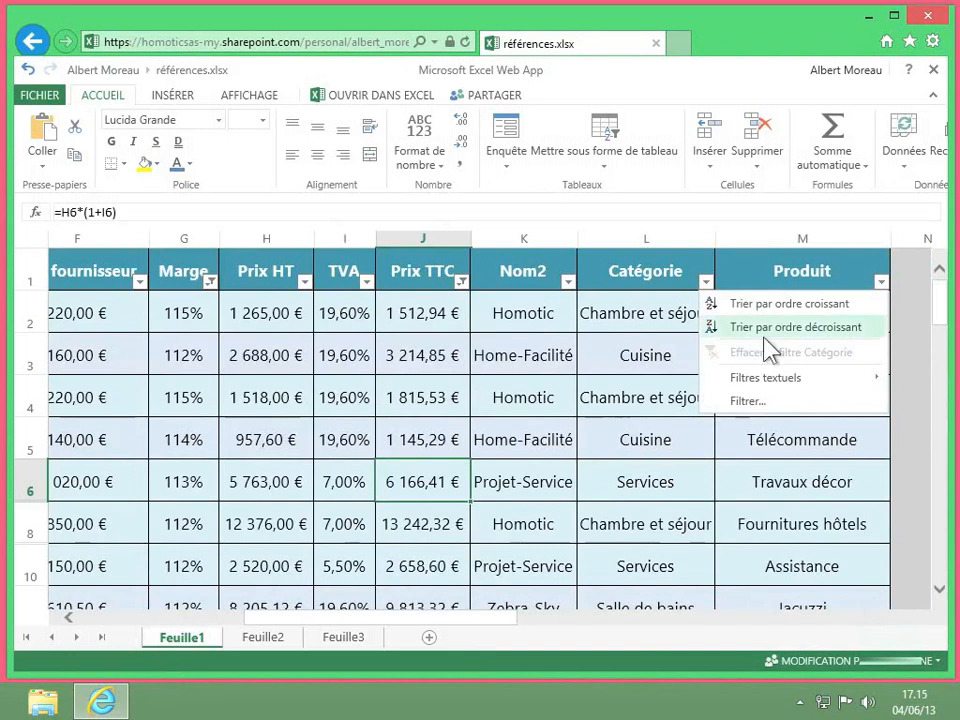
{"action": "left_click", "coordinate": [778, 408]}
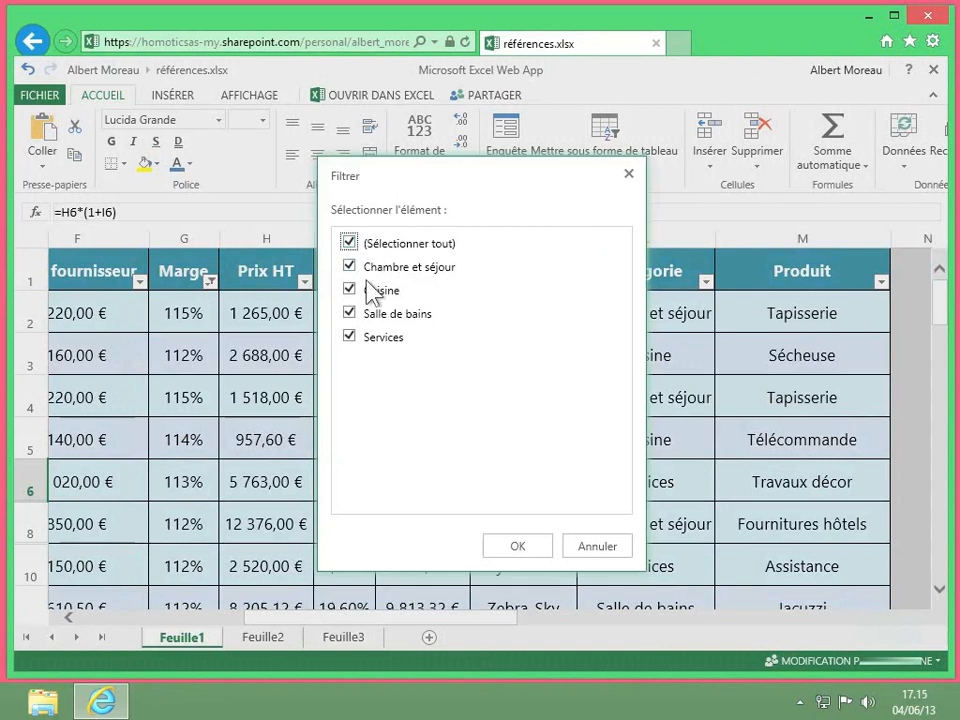
{"action": "left_click", "coordinate": [349, 336]}
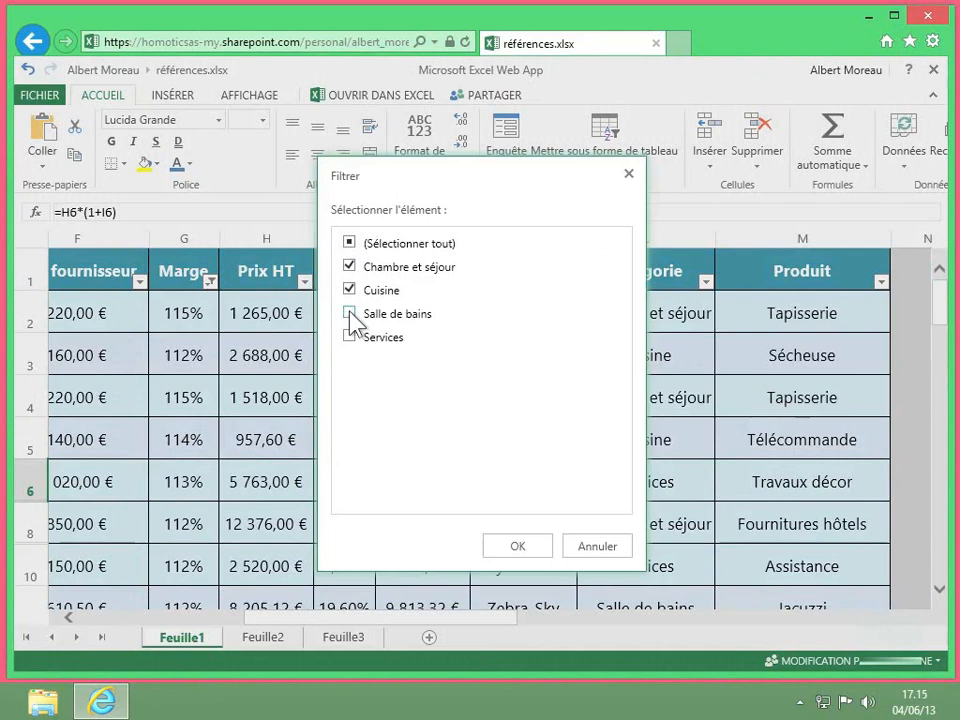
{"action": "left_click", "coordinate": [516, 548]}
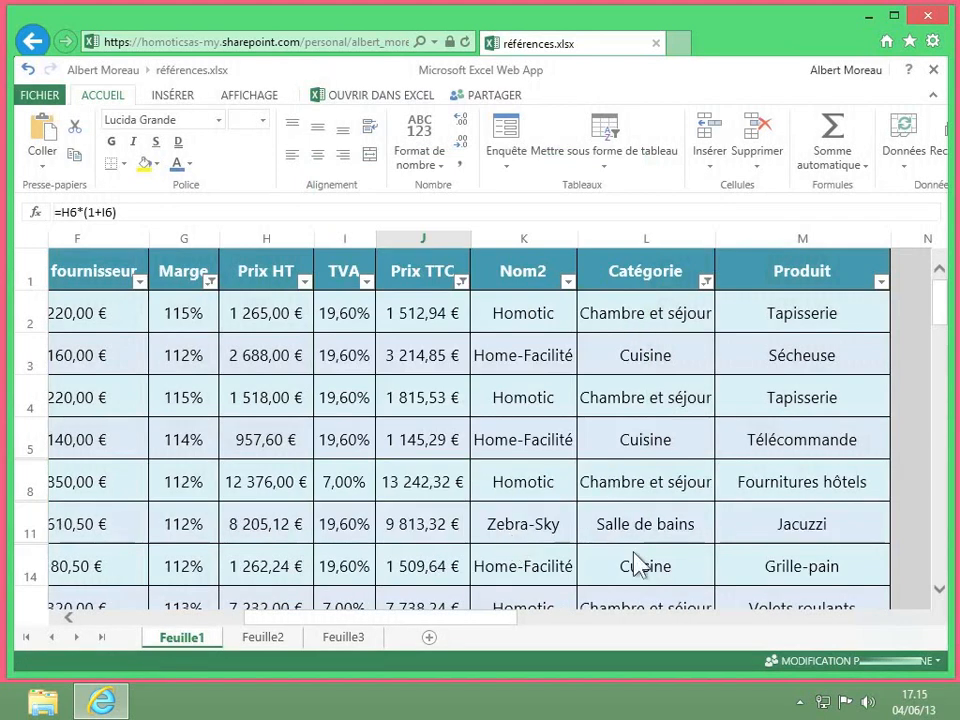
Step: Examine the filtered orders down to the last row and look at the Catégorie column's filter options
{"action": "scroll", "coordinate": [636, 565], "scroll_direction": "down", "scroll_amount": 2}
{"action": "scroll", "coordinate": [636, 565], "scroll_direction": "down", "scroll_amount": 2}
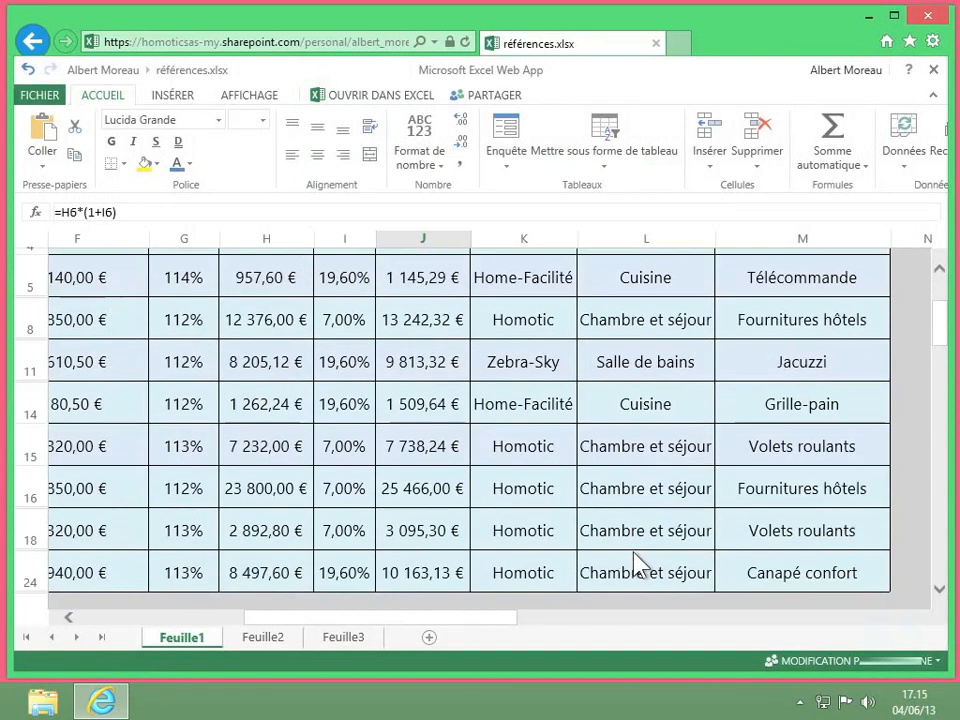
{"action": "scroll", "coordinate": [636, 565], "scroll_direction": "up", "scroll_amount": 3}
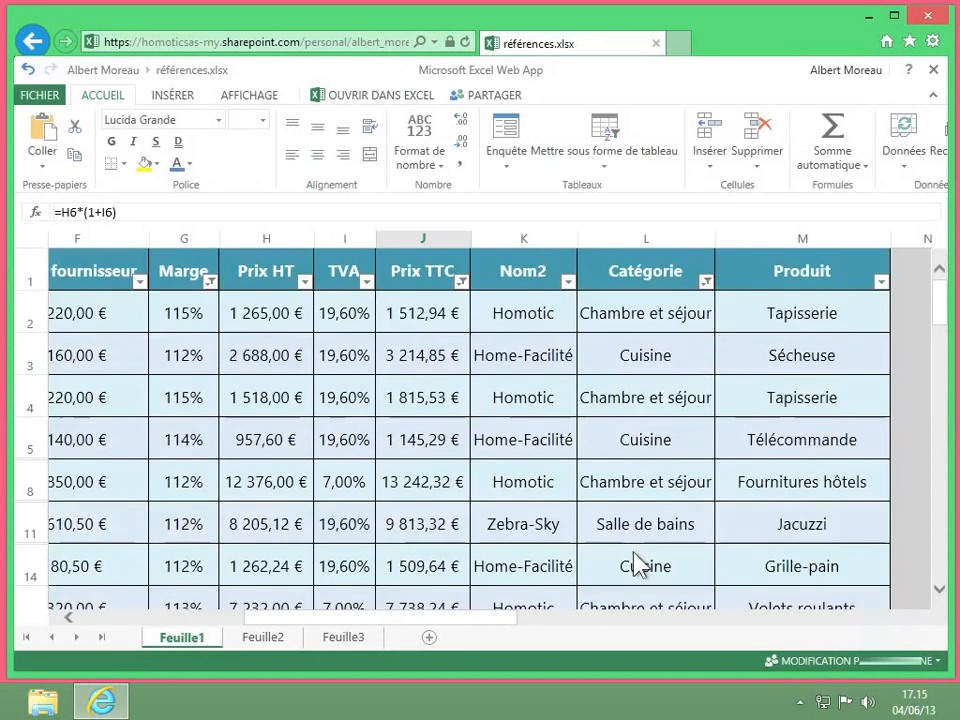
{"action": "left_click", "coordinate": [704, 283]}
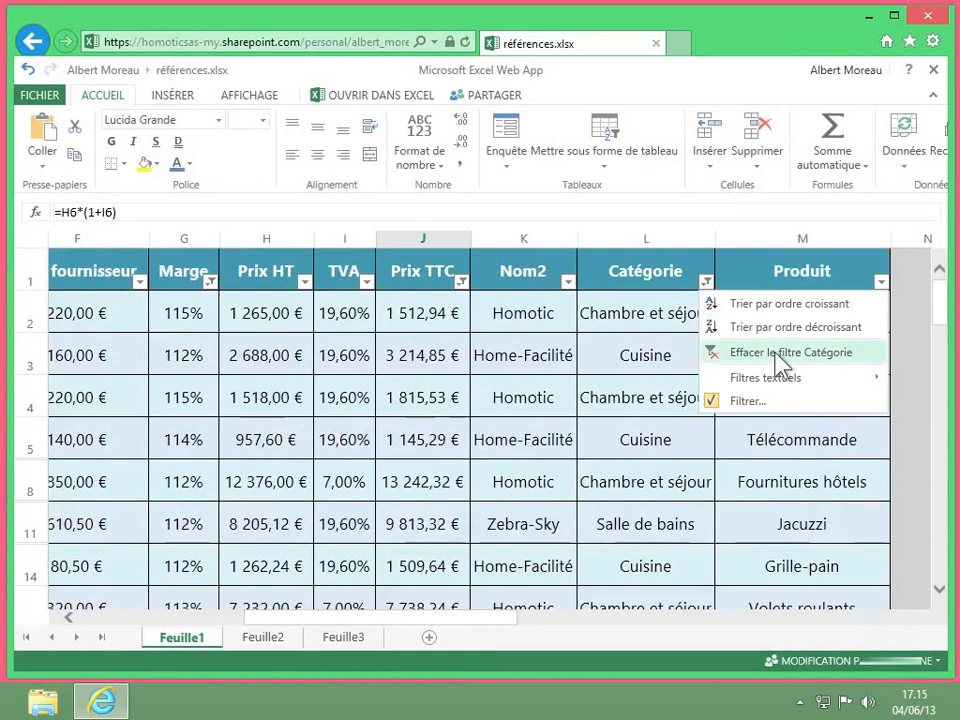
{"action": "left_click", "coordinate": [578, 352]}
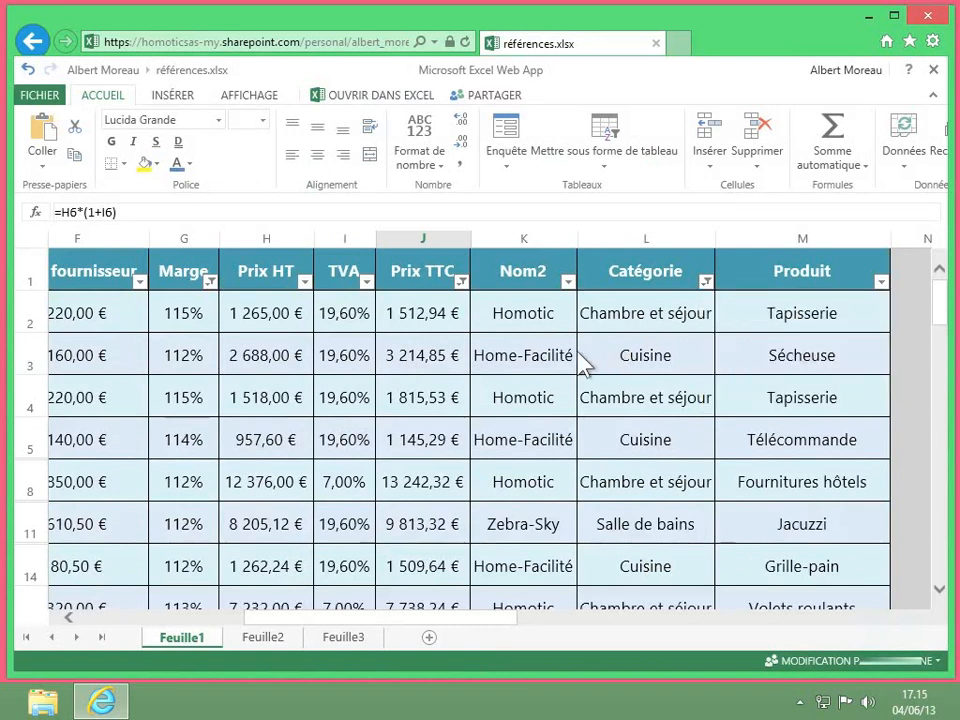